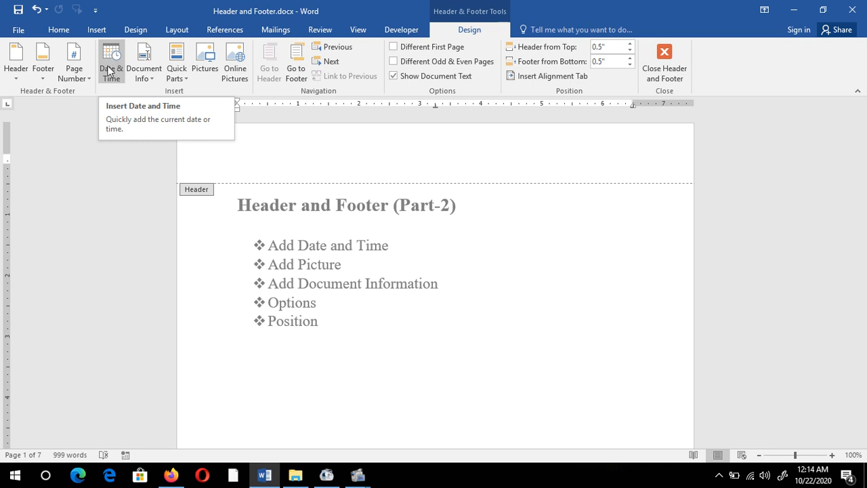
# Insert an automatically updating date and time into the header, using the 10/22/2020 12:14:37 AM format
pyautogui.click(109, 71)
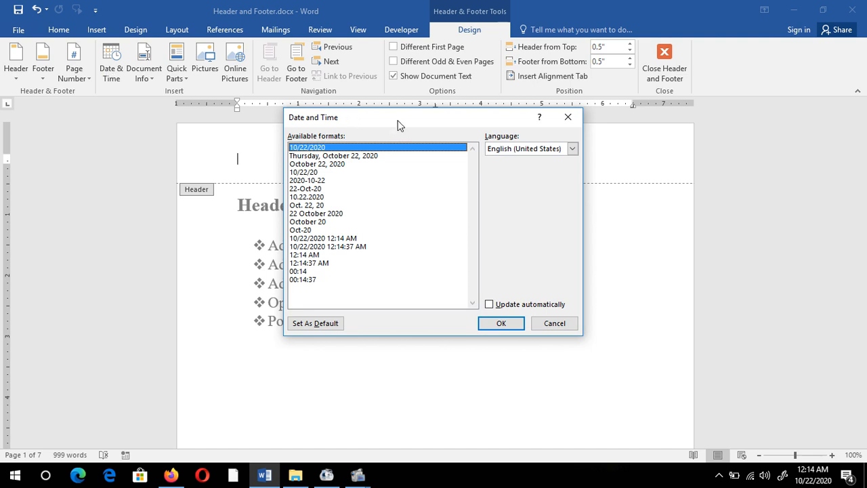
pyautogui.moveTo(398, 125); pyautogui.dragTo(344, 44)
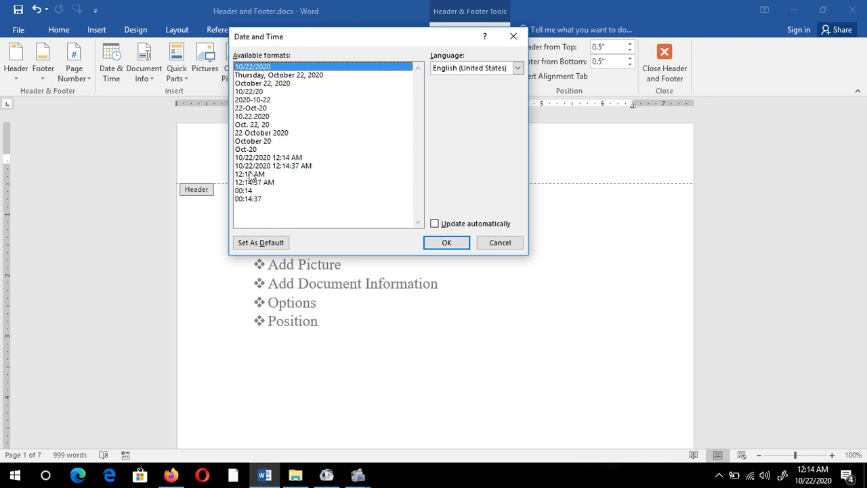
pyautogui.click(266, 134)
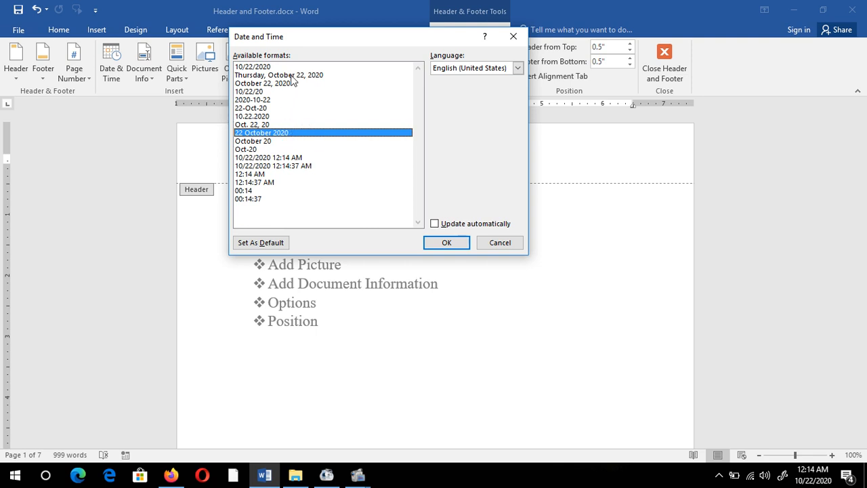
pyautogui.click(294, 167)
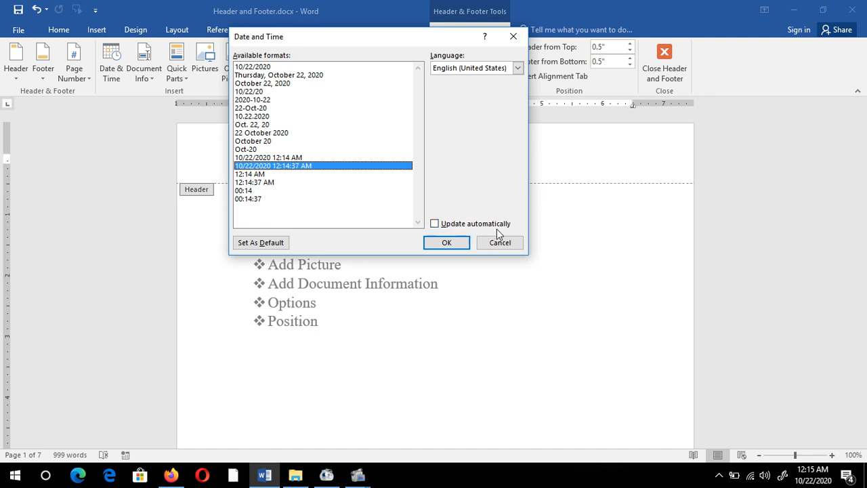
pyautogui.click(434, 224)
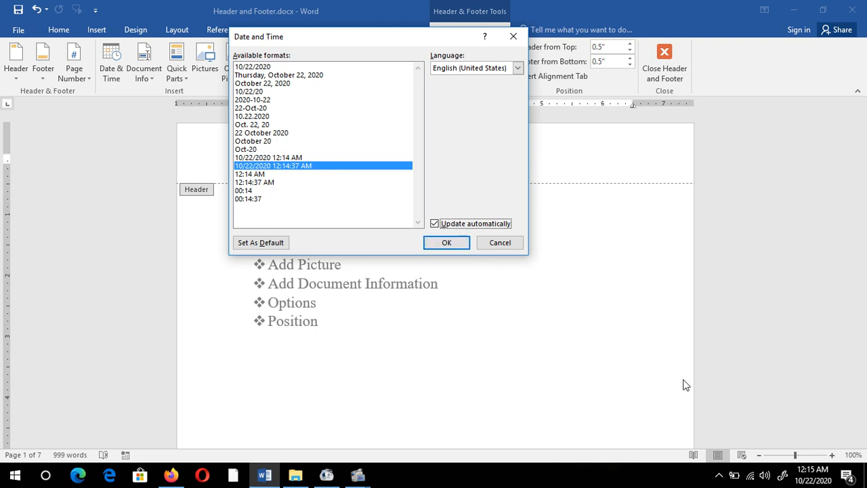
pyautogui.click(443, 242)
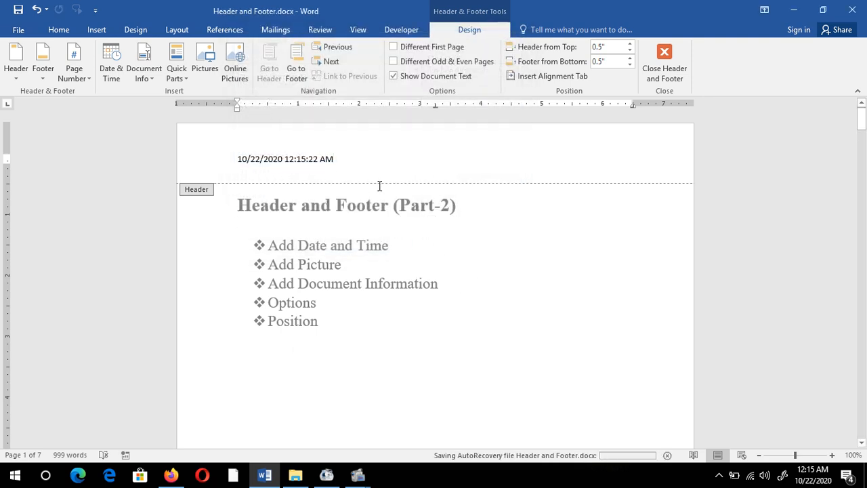
# Close the document and reopen Header and Footer.docx from the desktop
pyautogui.scroll(-15, 422, 246)
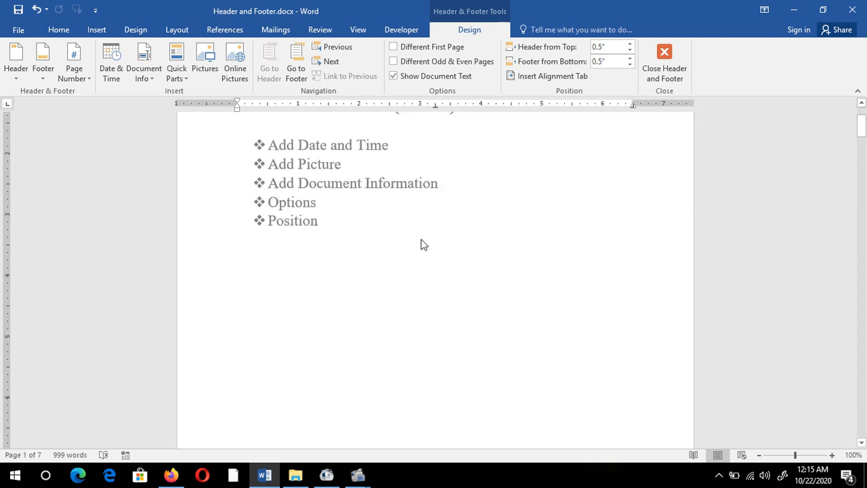
pyautogui.scroll(-15, 422, 264)
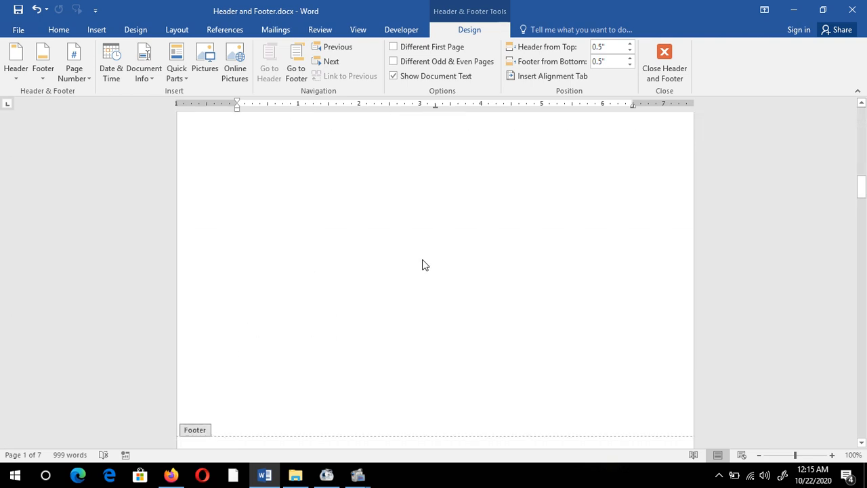
pyautogui.scroll(2, 422, 265)
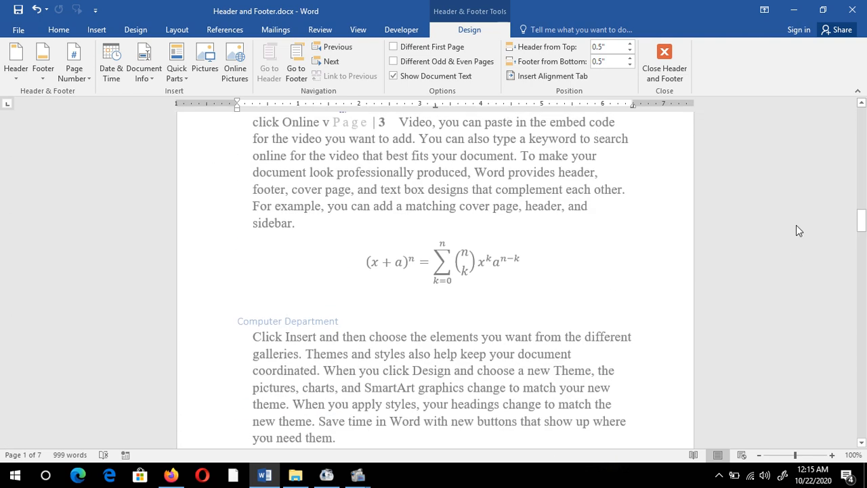
pyautogui.moveTo(862, 227); pyautogui.dragTo(862, 114)
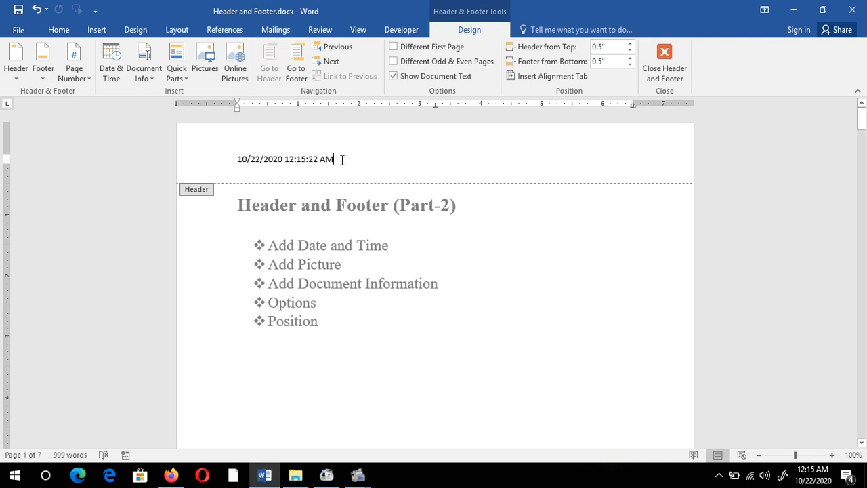
pyautogui.click(852, 11)
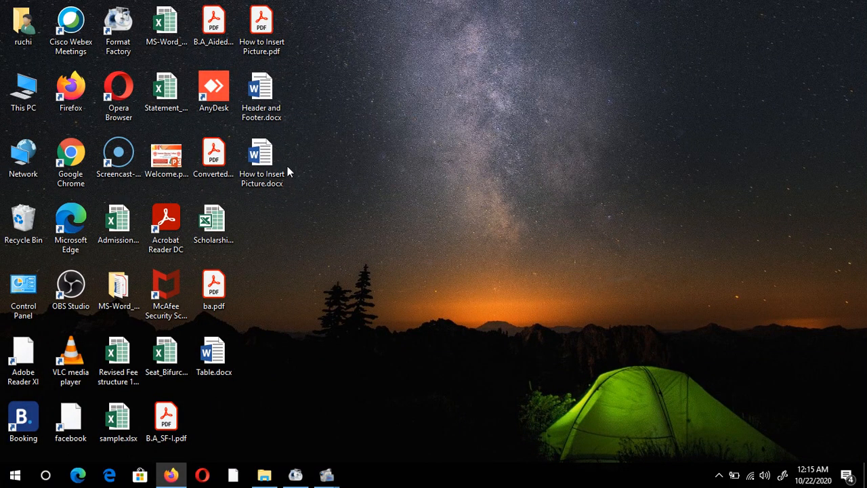
pyautogui.doubleClick(263, 99)
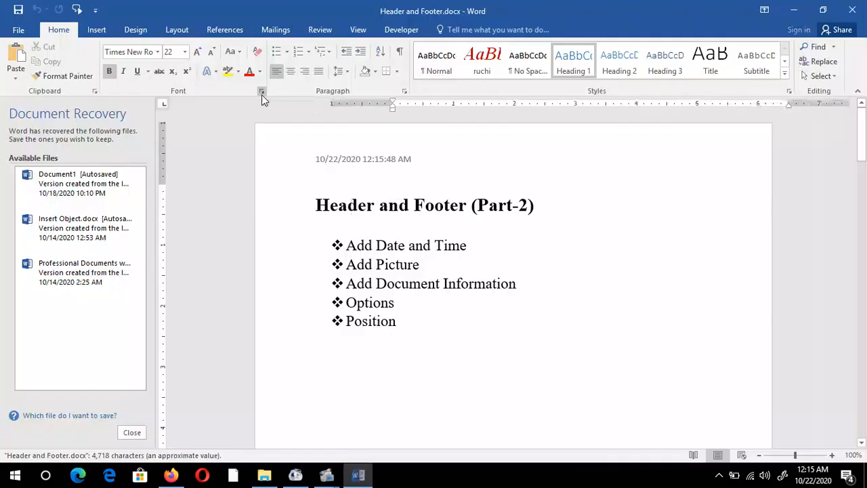
# Dismiss the document recovery list, choosing to view the recovered files later
pyautogui.click(126, 435)
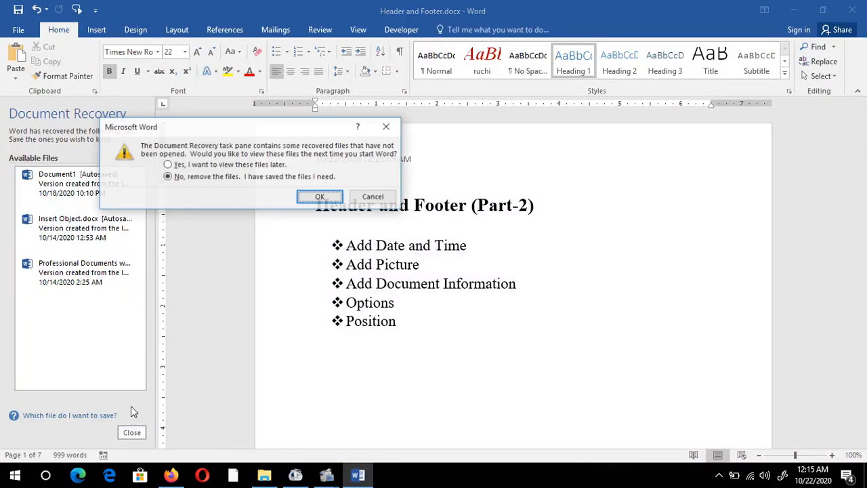
pyautogui.click(204, 167)
pyautogui.click(312, 198)
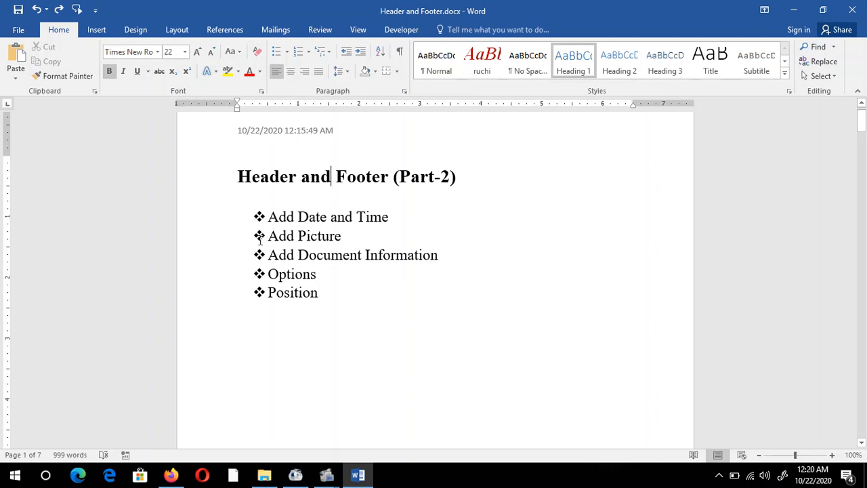
# Open the first page's header for editing and delete the date and time from it
pyautogui.moveTo(861, 120)
pyautogui.mouseDown()
pyautogui.moveTo(860, 130)
pyautogui.moveTo(861, 119)
pyautogui.mouseUp()
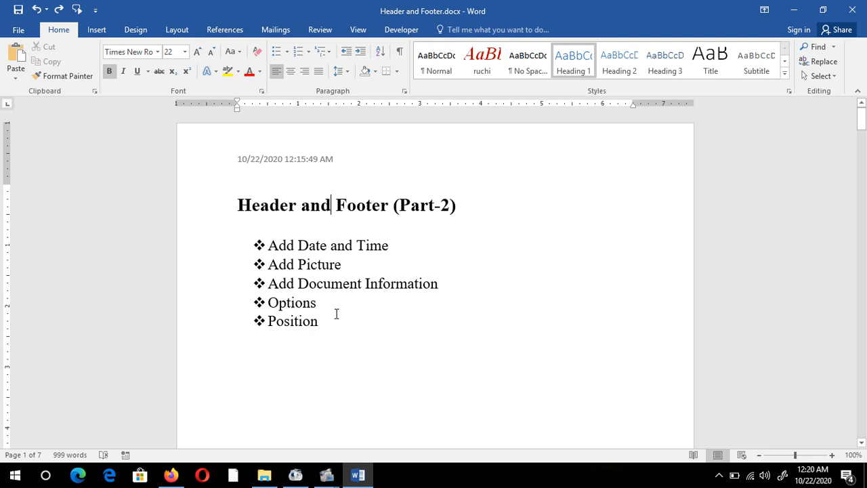
pyautogui.scroll(-1, 354, 158)
pyautogui.doubleClick(352, 161)
pyautogui.doubleClick(332, 122)
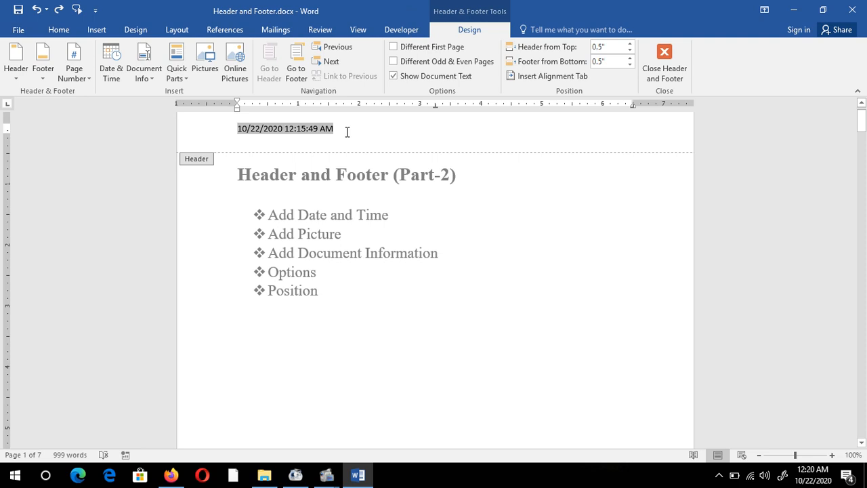
pyautogui.tripleClick(347, 132)
pyautogui.press('Delete')
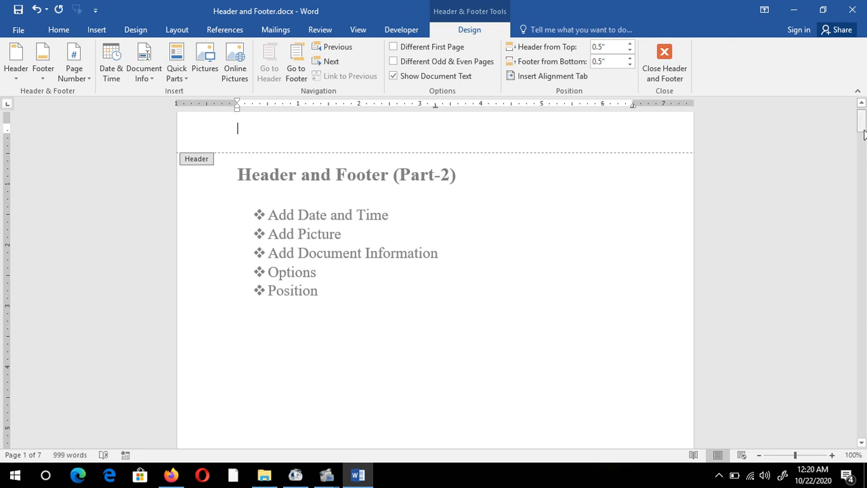
# Insert the picture logo.png from the Pictures folder into the empty header
pyautogui.moveTo(863, 134); pyautogui.dragTo(864, 123)
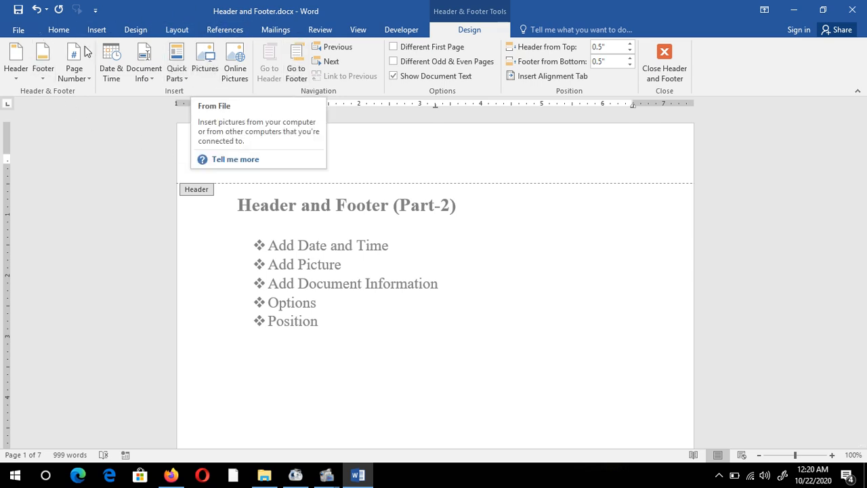
pyautogui.click(208, 57)
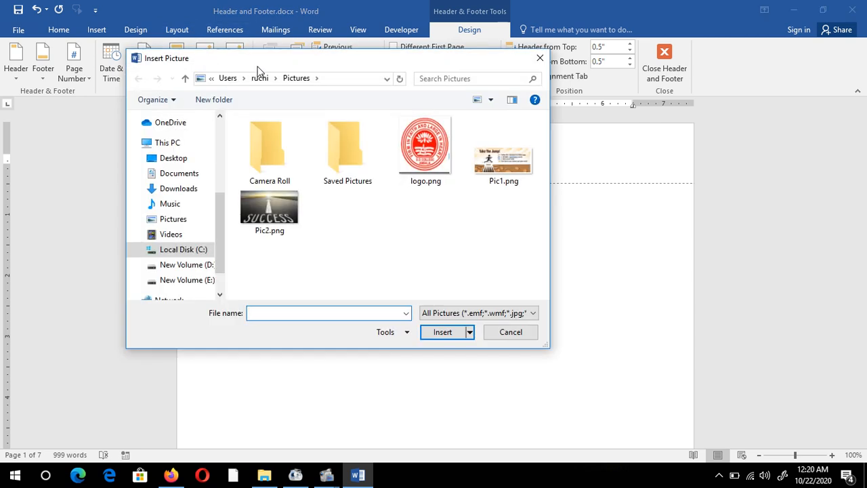
pyautogui.moveTo(257, 66); pyautogui.dragTo(300, 71)
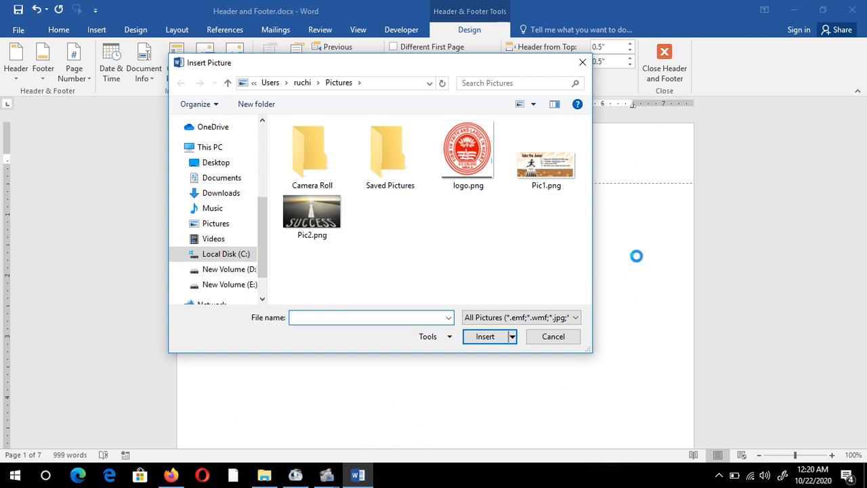
pyautogui.click(467, 159)
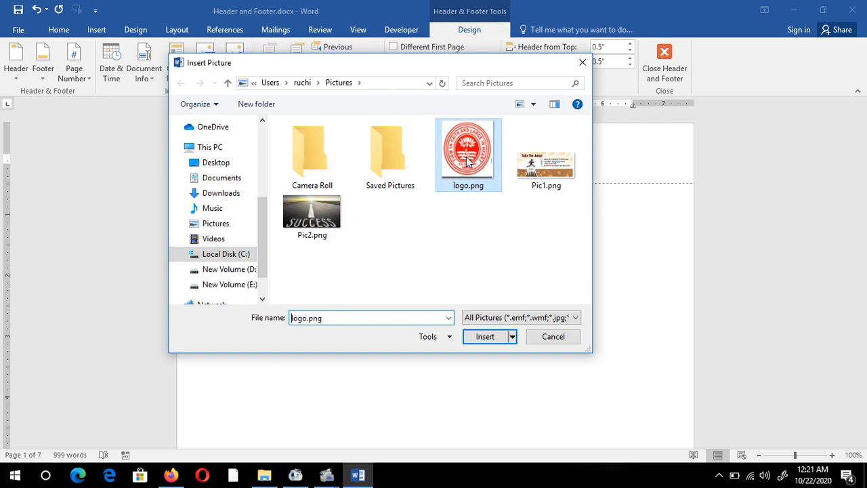
pyautogui.click(487, 338)
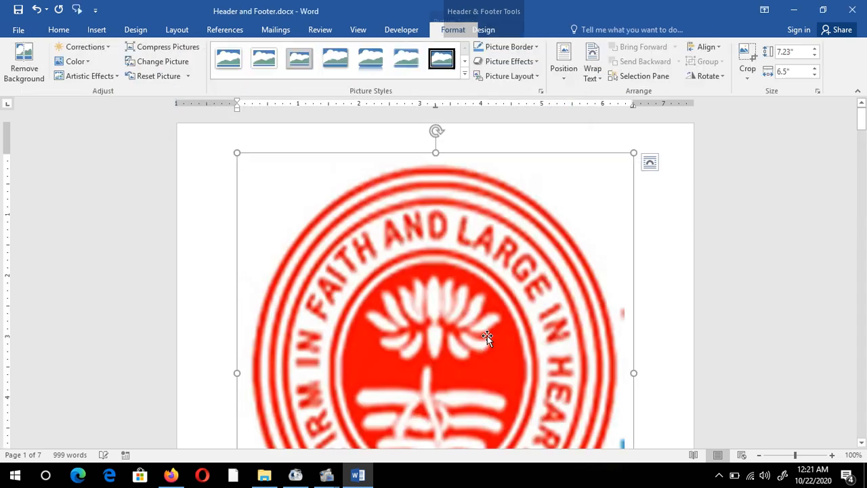
# Shrink the header logo proportionally to about 0.63" high and 0.56" wide
pyautogui.scroll(-2, 562, 259)
pyautogui.scroll(-5, 561, 259)
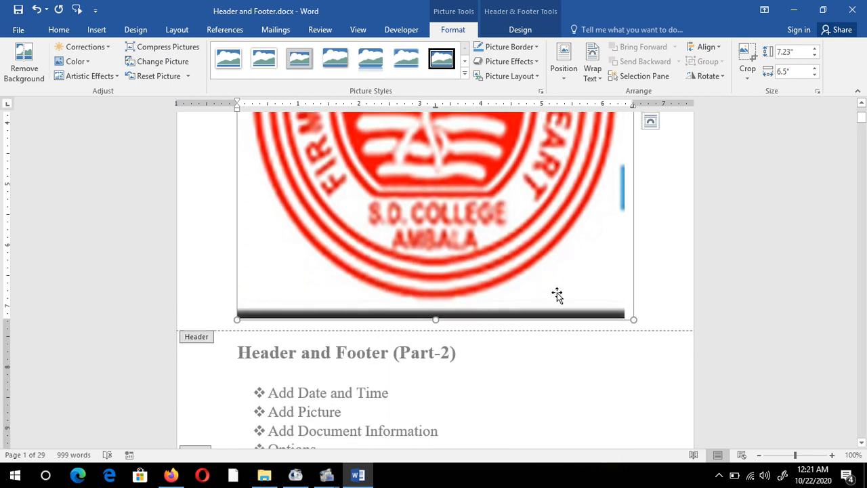
pyautogui.scroll(-3, 556, 295)
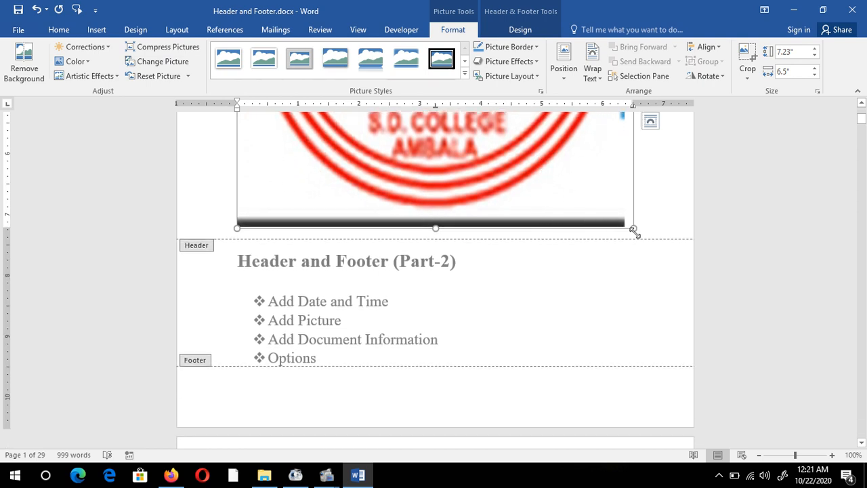
pyautogui.moveTo(633, 230); pyautogui.dragTo(512, 170)
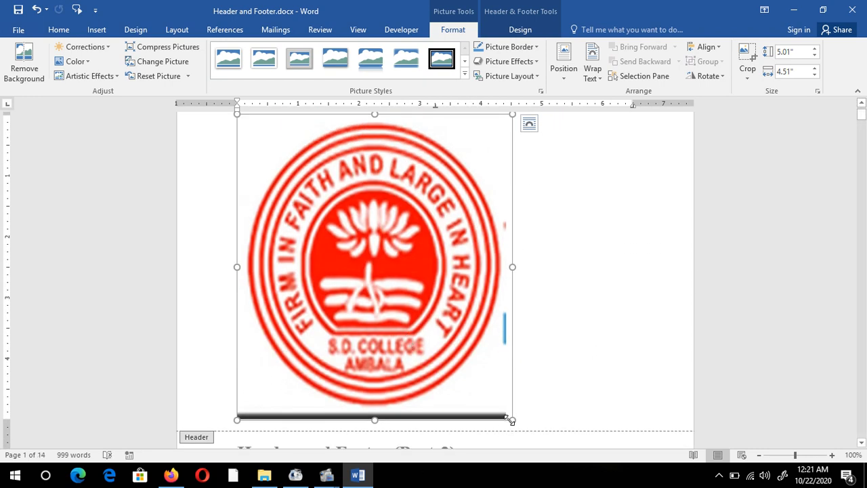
pyautogui.moveTo(510, 420); pyautogui.dragTo(272, 152)
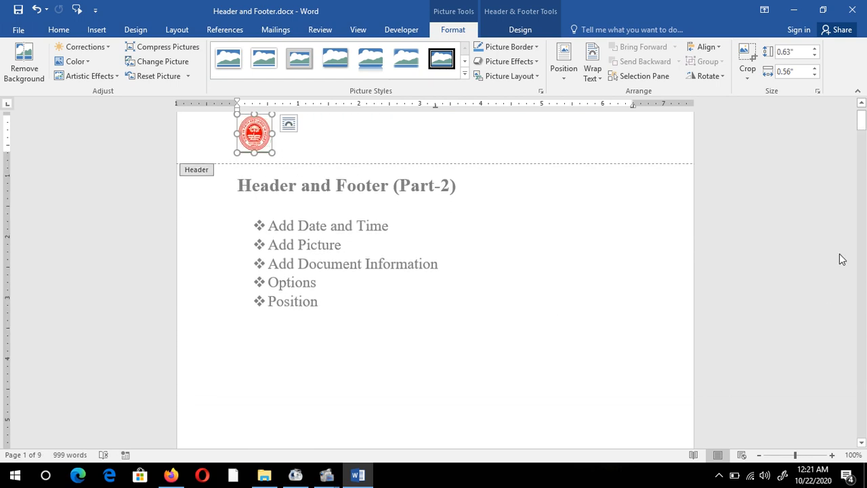
pyautogui.moveTo(862, 122); pyautogui.dragTo(862, 115)
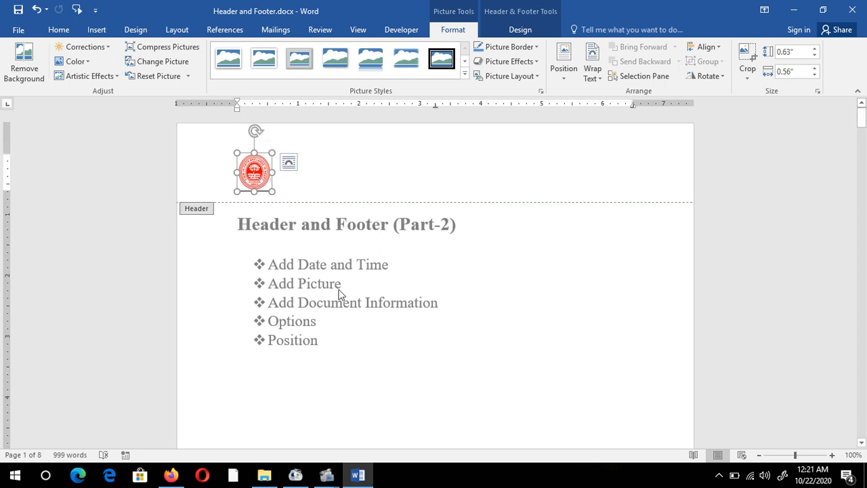
# Deselect the logo and look through the following pages to check the picture in their headers
pyautogui.click(276, 278)
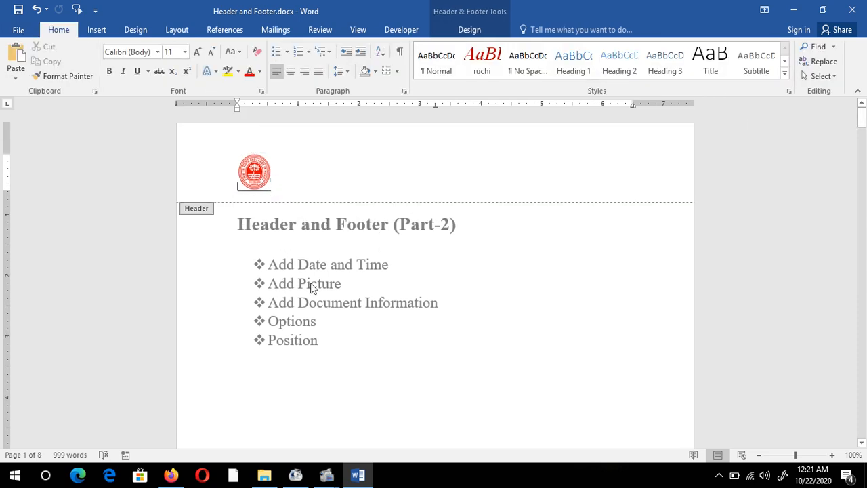
pyautogui.scroll(-10, 315, 291)
pyautogui.scroll(-10, 318, 306)
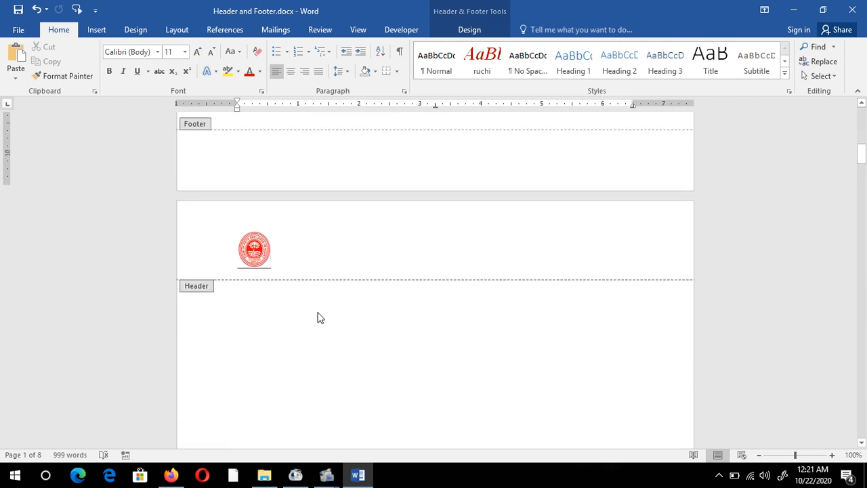
pyautogui.scroll(-10, 318, 325)
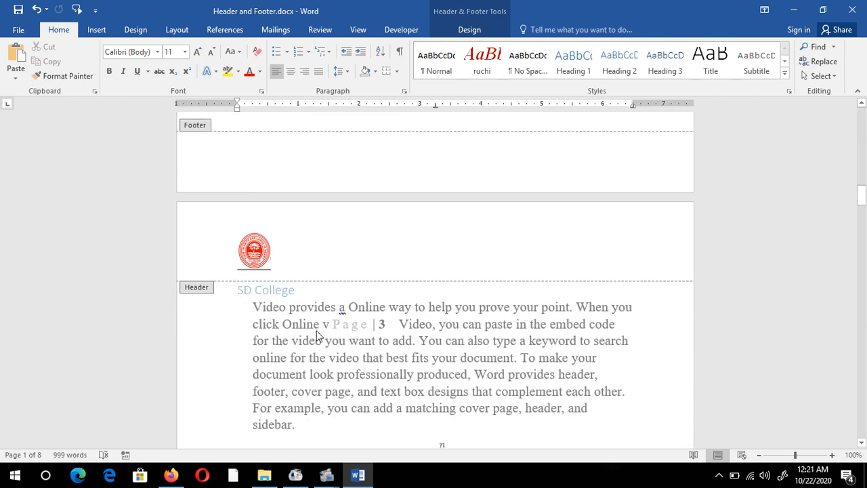
pyautogui.scroll(-6, 314, 346)
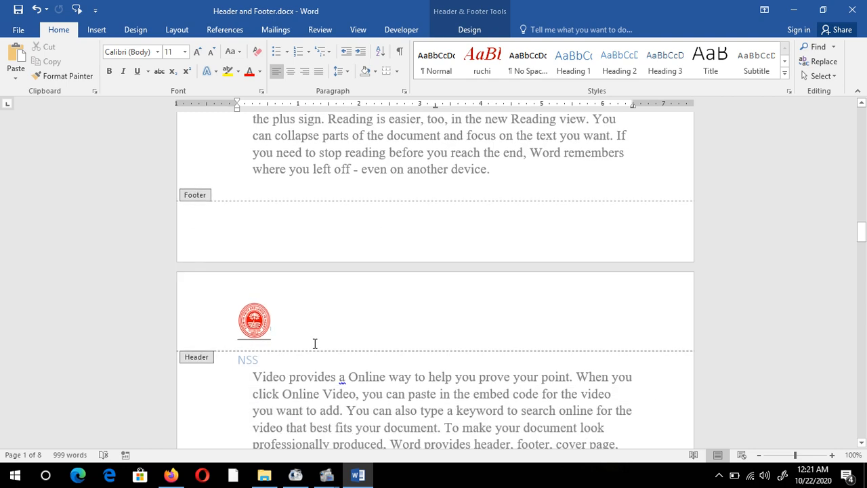
pyautogui.moveTo(863, 240); pyautogui.dragTo(863, 103)
# Insert the picture Pic1.png from the Pictures folder into the first page's header, directly after the logo
pyautogui.hotkey('ctrl', 'z')
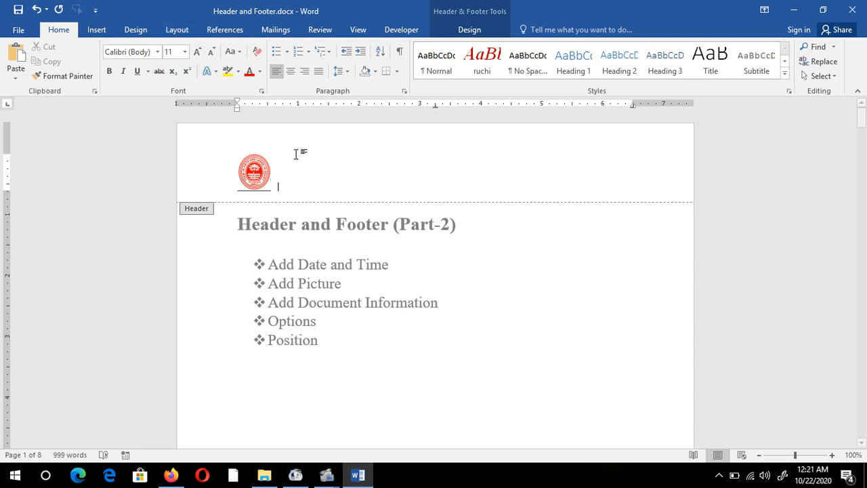
pyautogui.click(473, 32)
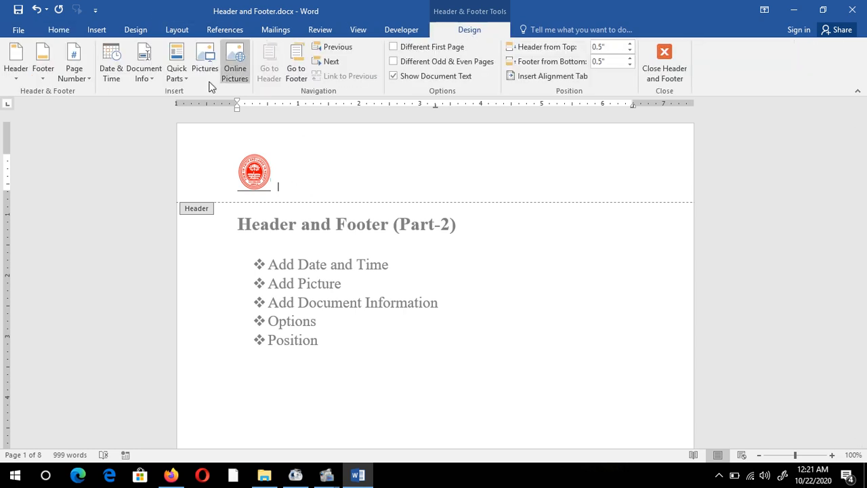
pyautogui.click(205, 63)
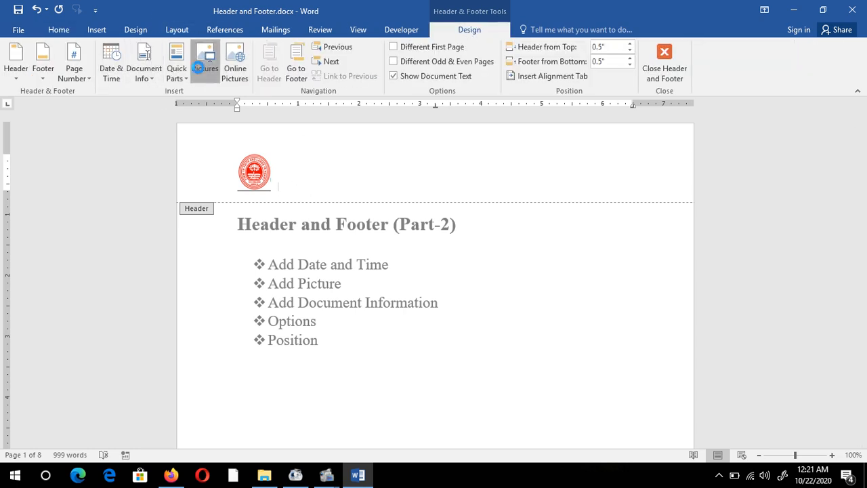
pyautogui.click(546, 154)
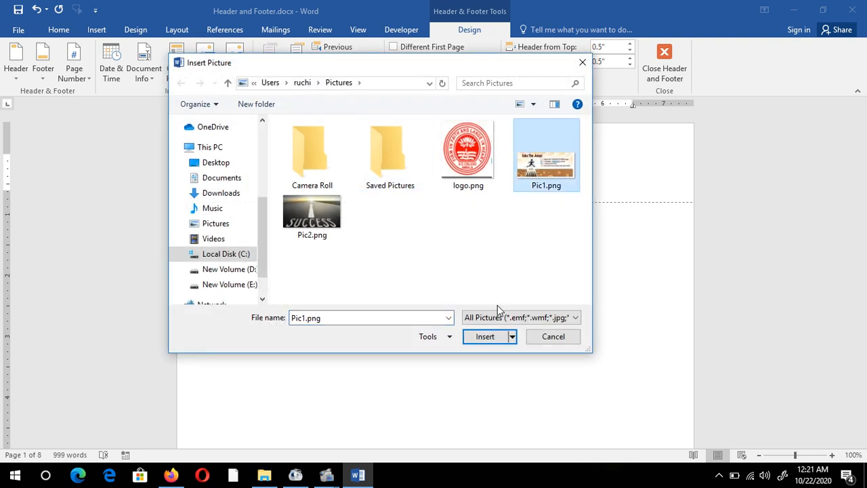
pyautogui.click(477, 339)
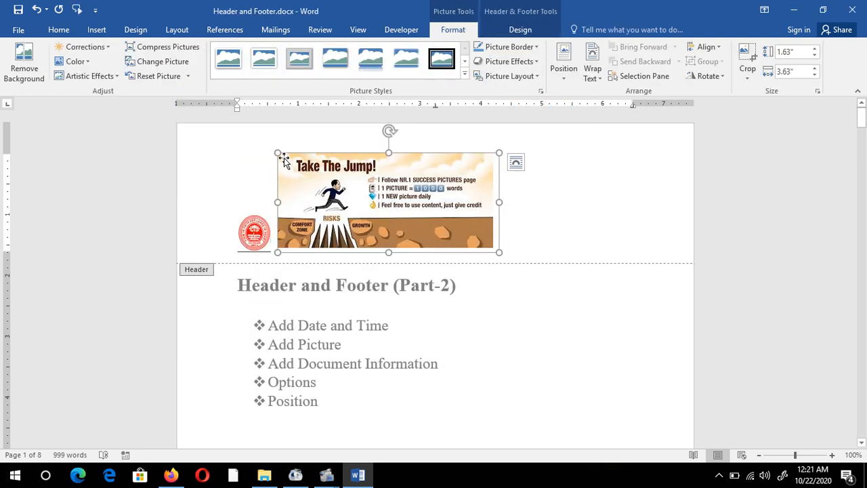
# Shrink the newly inserted header picture proportionally to about 0.46" high and 1.02" wide
pyautogui.moveTo(278, 153); pyautogui.dragTo(340, 191)
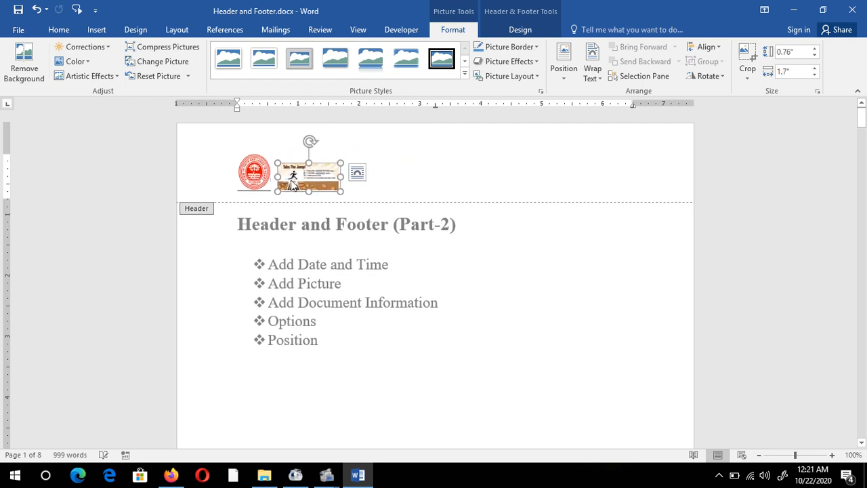
pyautogui.click(269, 182)
pyautogui.moveTo(286, 182); pyautogui.dragTo(337, 179)
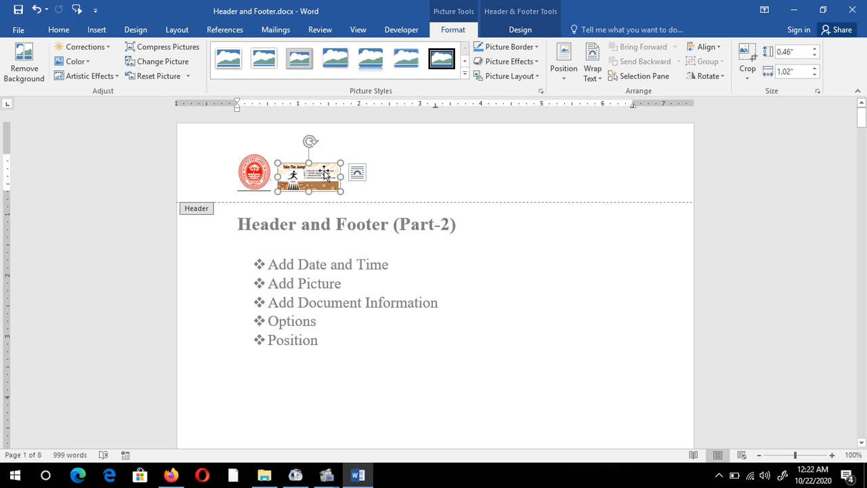
# Position the Pic1 picture top right with text wrapping, move it up into the header's right end, and leave header editing
pyautogui.click(564, 71)
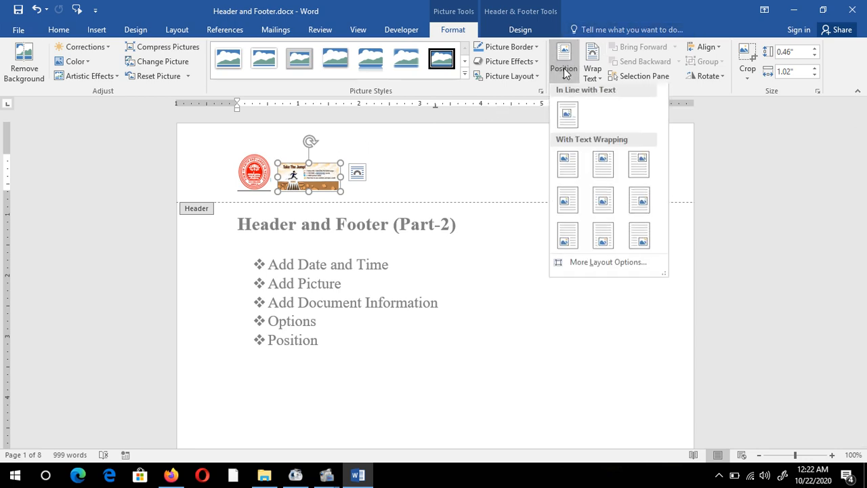
pyautogui.click(642, 166)
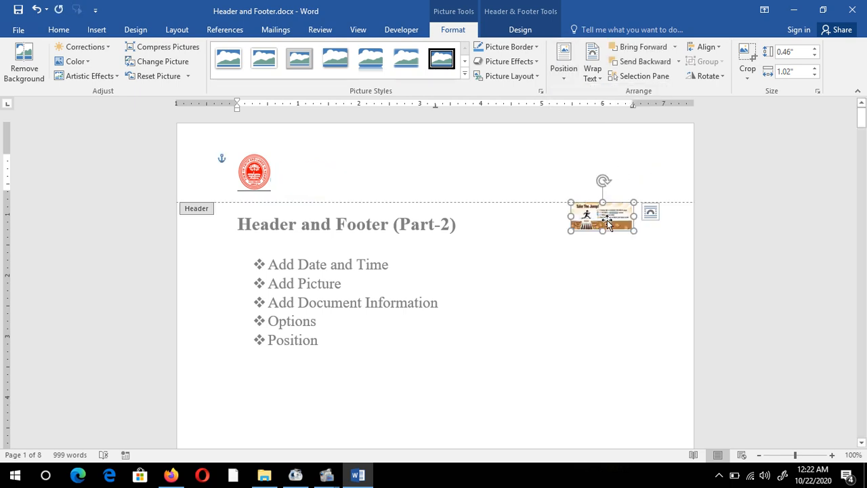
pyautogui.moveTo(593, 220); pyautogui.dragTo(629, 171)
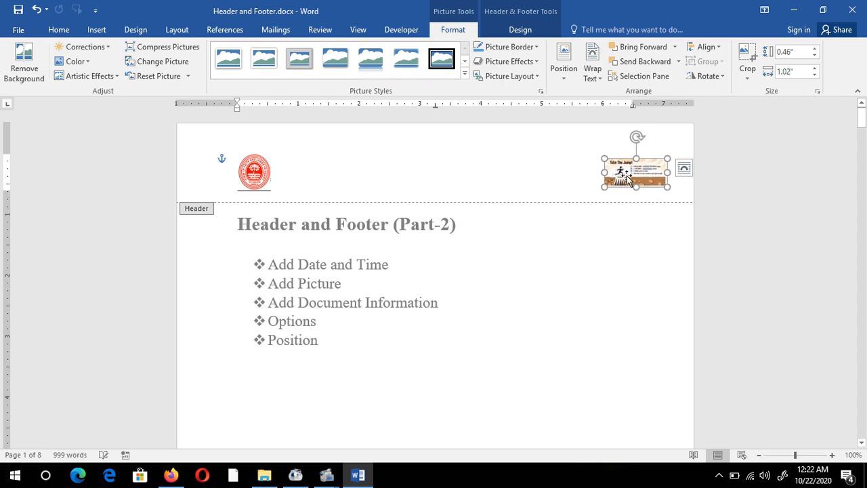
pyautogui.click(400, 316)
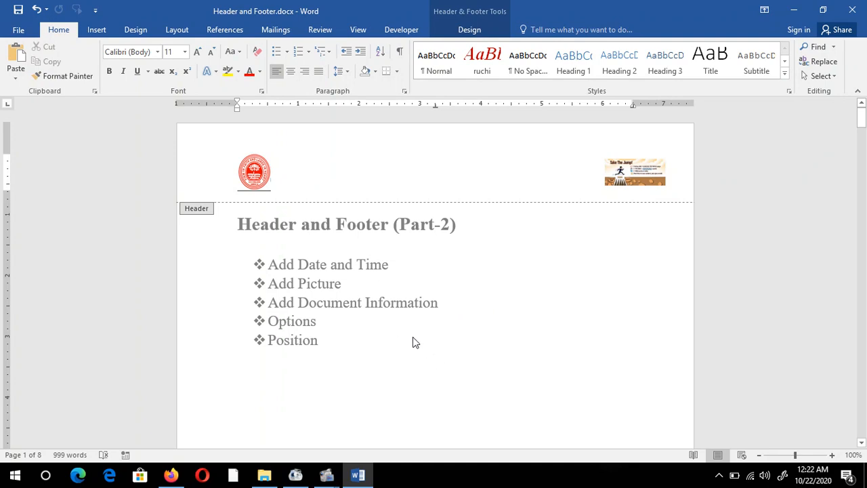
pyautogui.press('Escape')
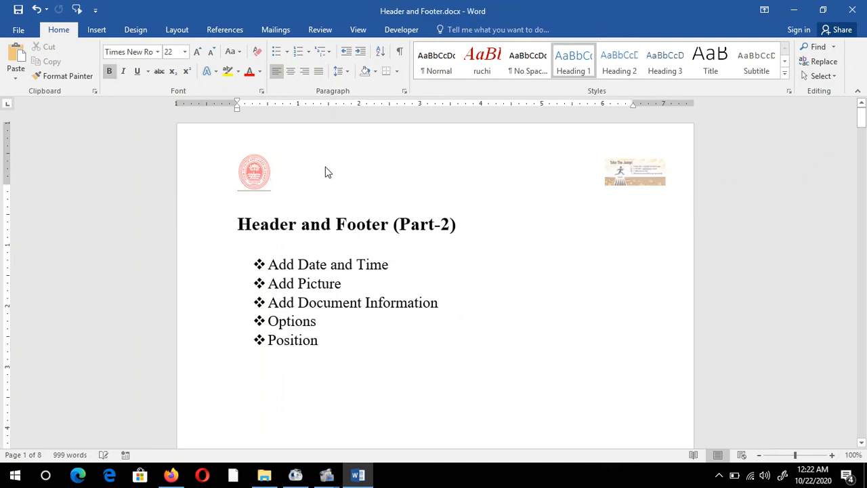
# Look at the next page's header to check both pictures, and return to the first page
pyautogui.scroll(-3, 420, 257)
pyautogui.scroll(-7, 441, 287)
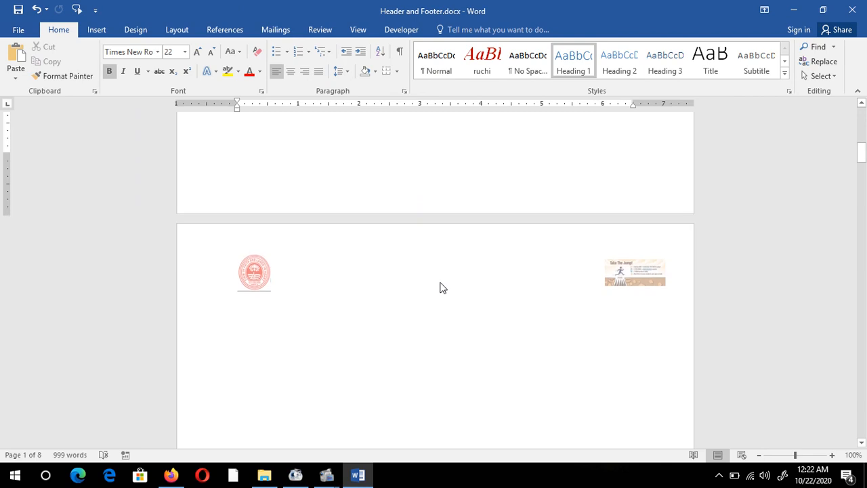
pyautogui.moveTo(861, 154); pyautogui.dragTo(861, 160)
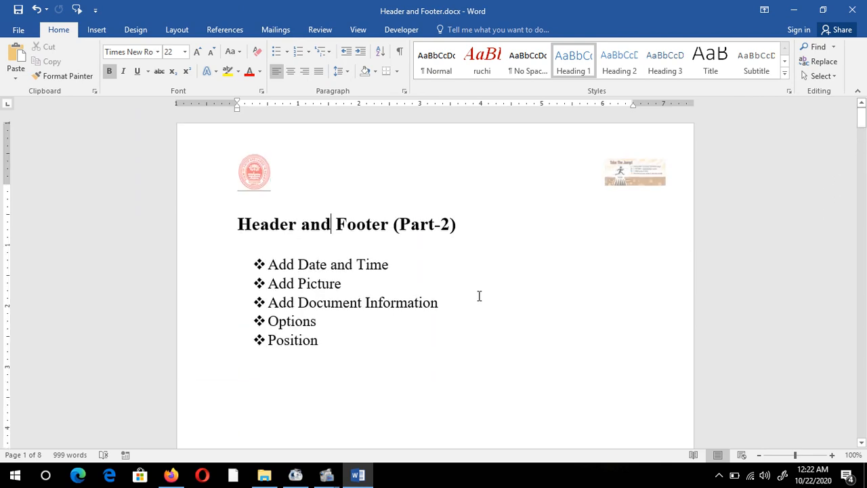
# Highlight the "Add Document Information" line in the topic list, and clear the selection
pyautogui.click(342, 284)
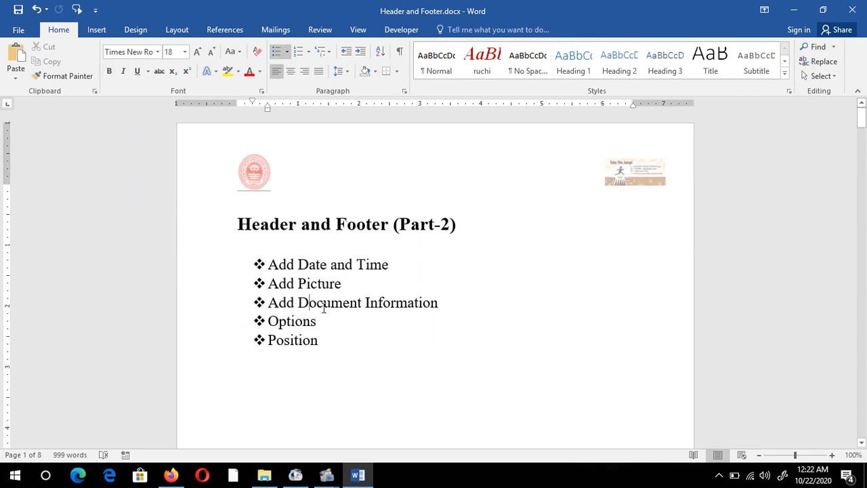
pyautogui.moveTo(460, 300); pyautogui.dragTo(281, 308)
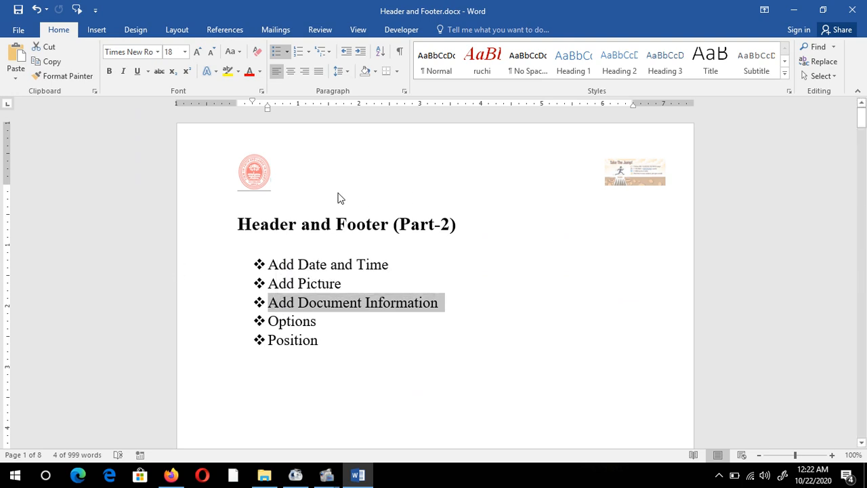
pyautogui.click(286, 223)
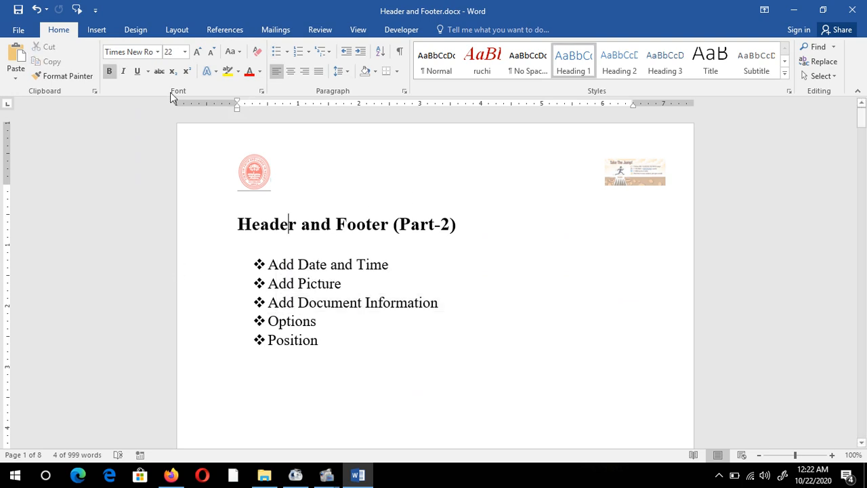
pyautogui.press('Right')
# Reopen the header and footer for editing and insert the Author document information into the first page's footer
pyautogui.doubleClick(293, 172)
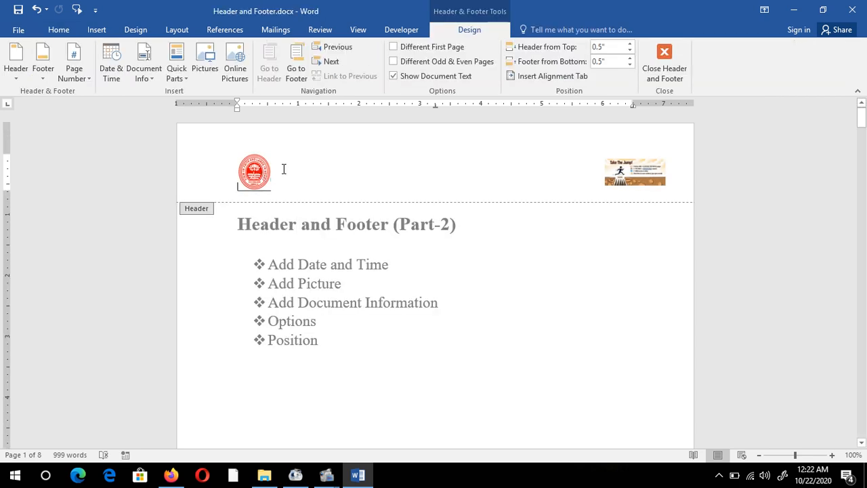
pyautogui.click(628, 169)
pyautogui.scroll(-8, 480, 246)
pyautogui.scroll(-4, 415, 372)
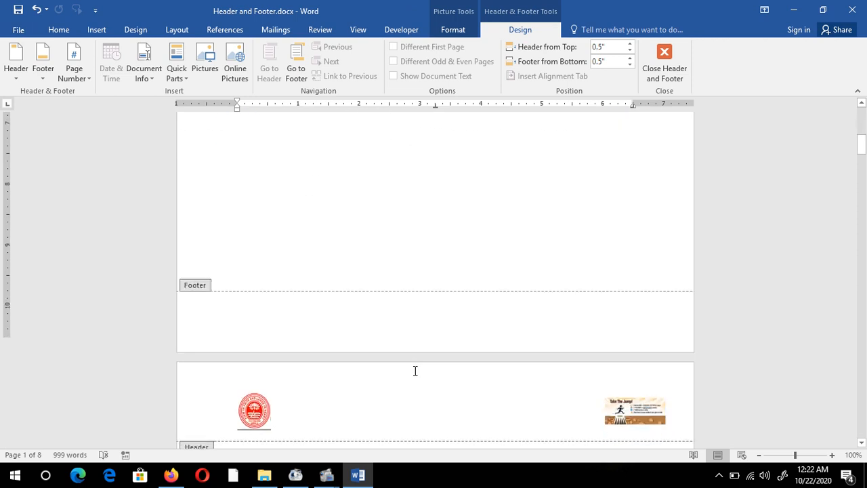
pyautogui.click(331, 318)
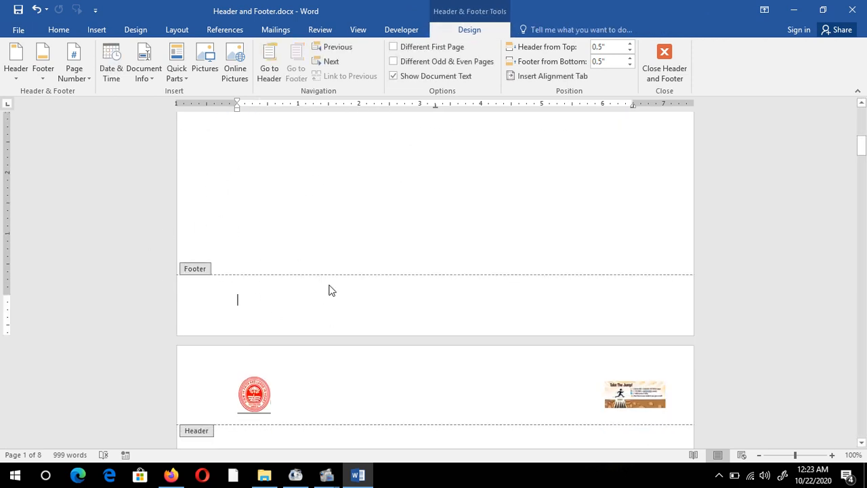
pyautogui.click(146, 85)
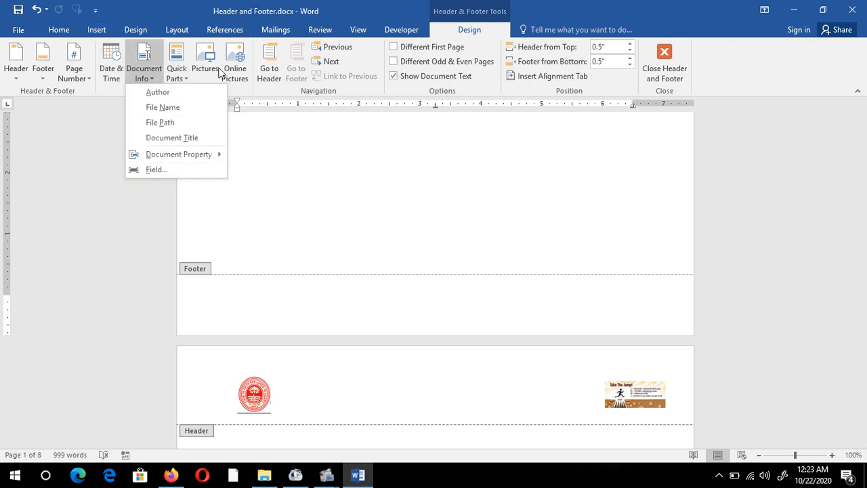
pyautogui.click(174, 92)
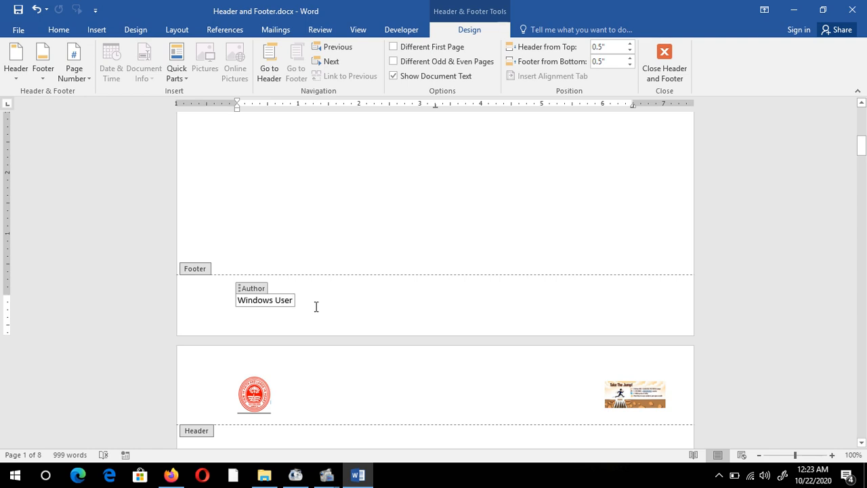
# Replace the text of the footer's Author field with the author's full name
pyautogui.press('BackSpace')
pyautogui.press('BackSpace')
pyautogui.press('BackSpace')
pyautogui.press('BackSpace')
pyautogui.press('BackSpace')
pyautogui.press('BackSpace')
pyautogui.press('BackSpace')
pyautogui.press('BackSpace')
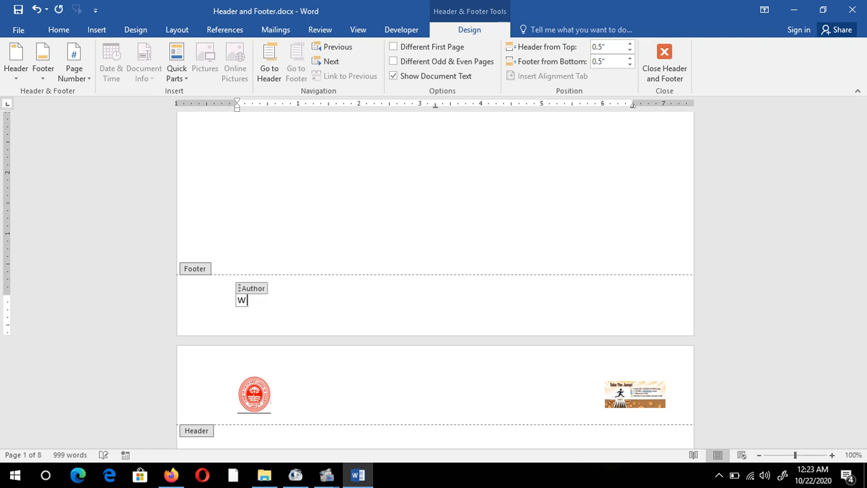
pyautogui.press('BackSpace')
pyautogui.write('Ruchi Sharma')
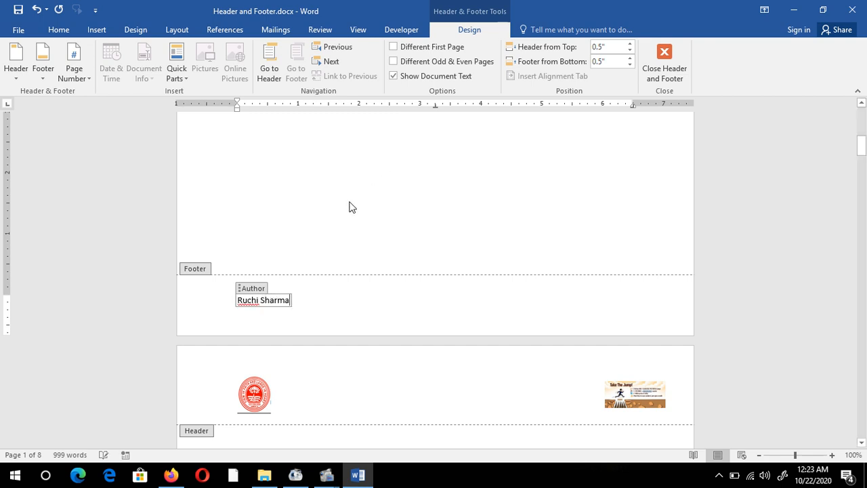
# Leave footer editing and check the author name in the footers of the pages
pyautogui.doubleClick(332, 245)
pyautogui.scroll(-8, 335, 240)
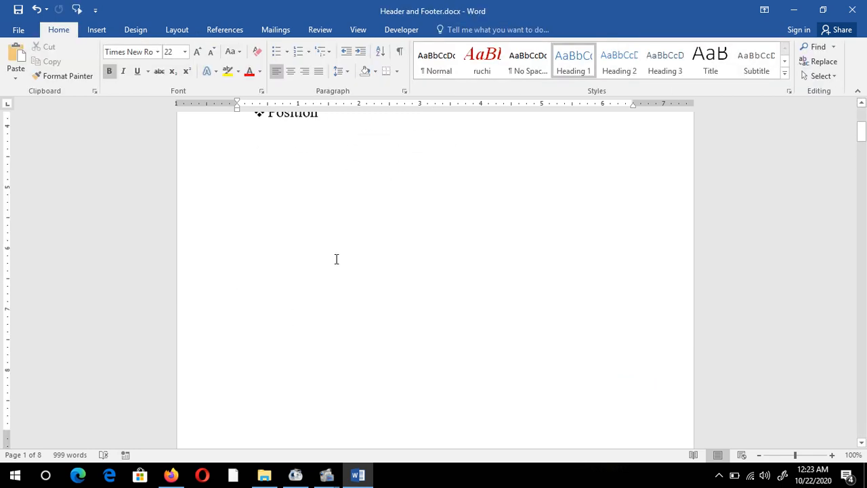
pyautogui.scroll(-20, 334, 304)
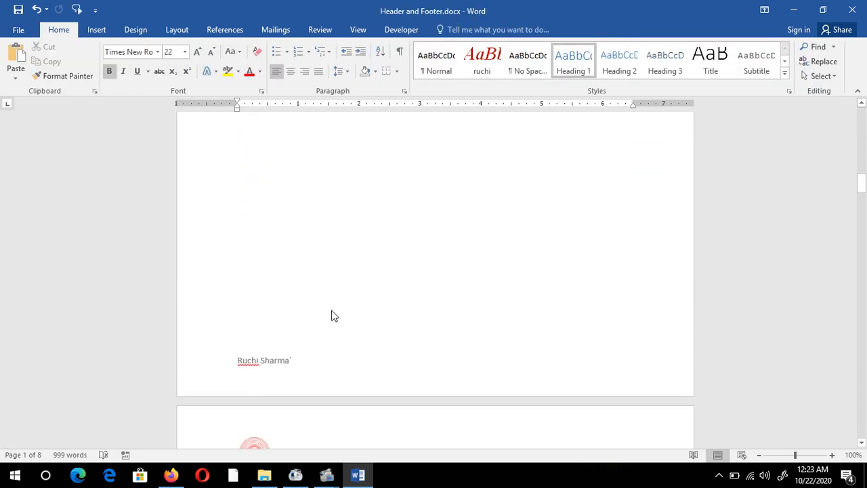
pyautogui.scroll(3, 328, 316)
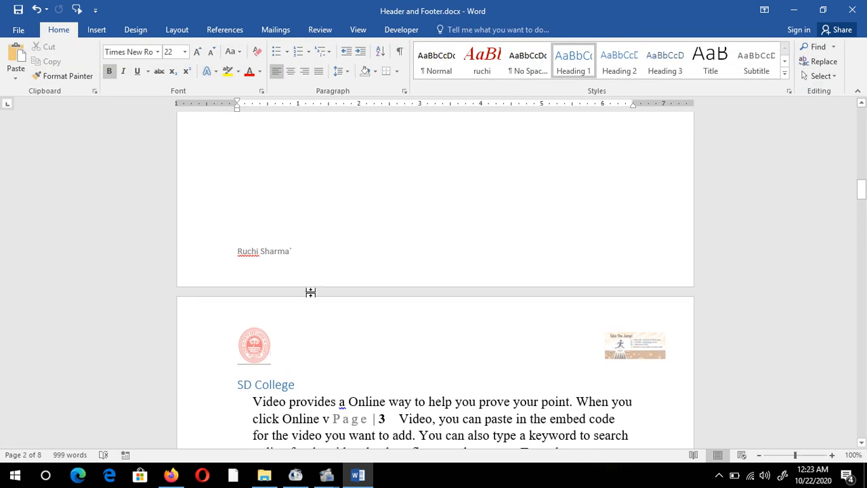
# Delete the Author field from the second page's footer and insert the File Name document information in its place
pyautogui.click(303, 254)
pyautogui.doubleClick(300, 252)
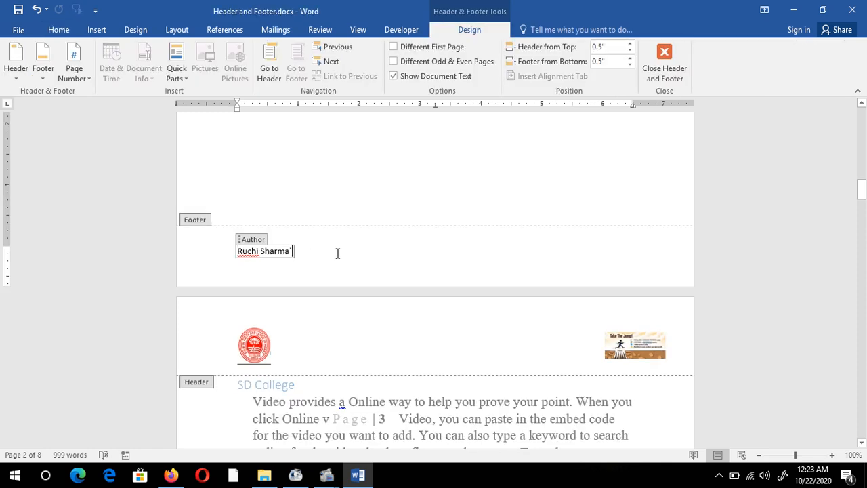
pyautogui.click(254, 240)
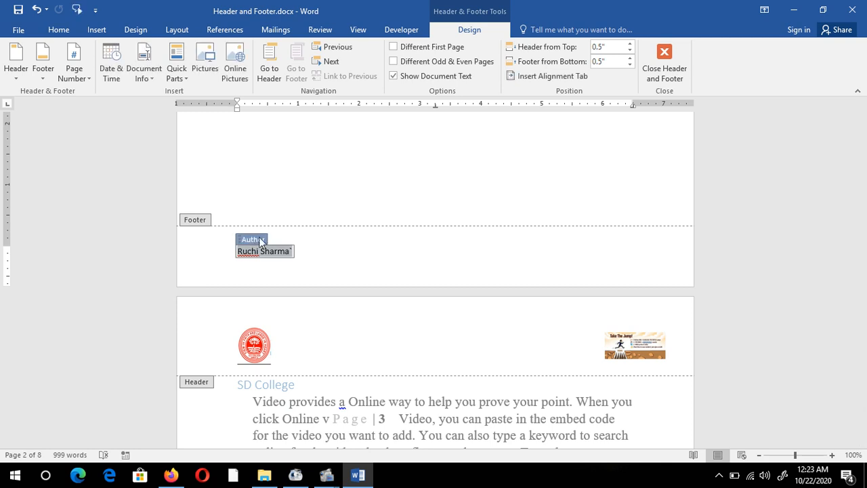
pyautogui.press('Delete')
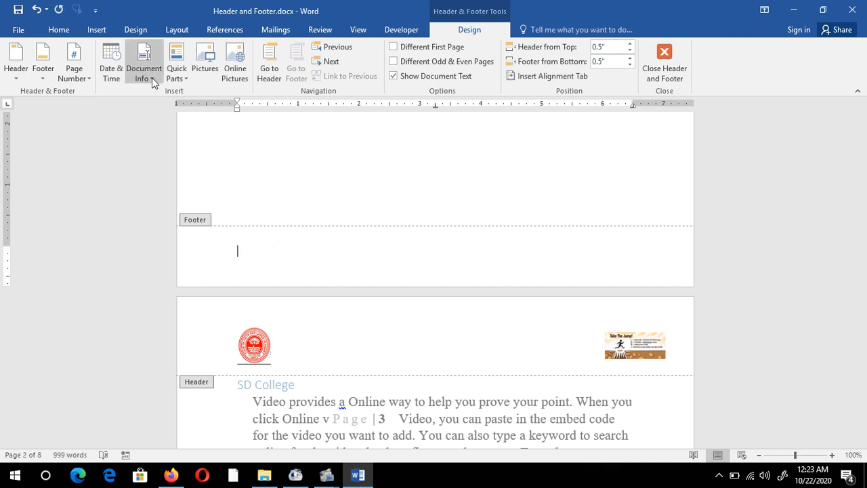
pyautogui.click(153, 79)
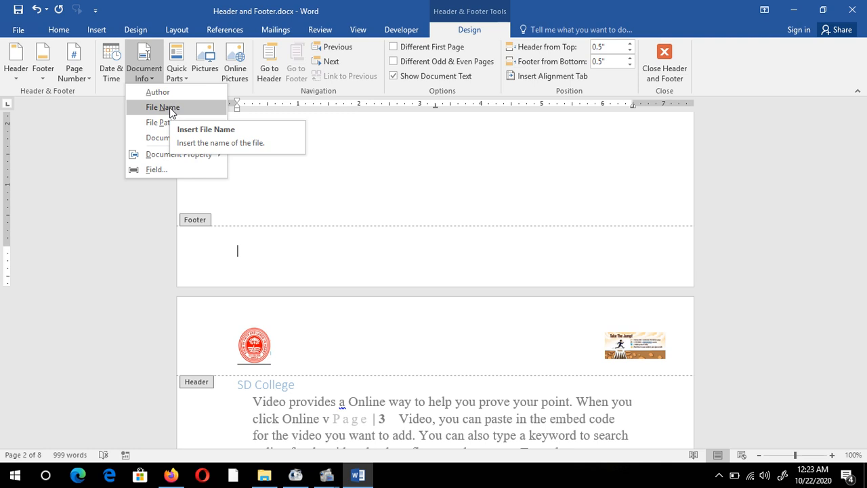
pyautogui.click(170, 107)
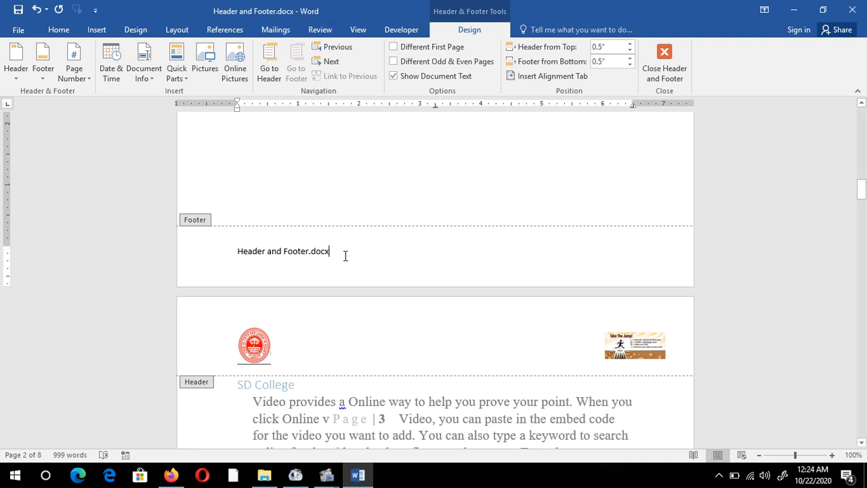
# Select the file name in the footer and look through the following pages to check their footers
pyautogui.moveTo(344, 251); pyautogui.dragTo(240, 253)
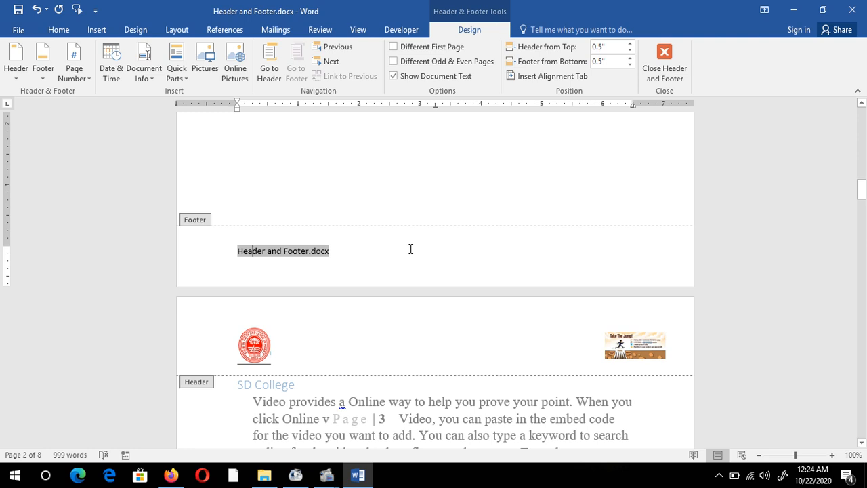
pyautogui.scroll(-10, 410, 249)
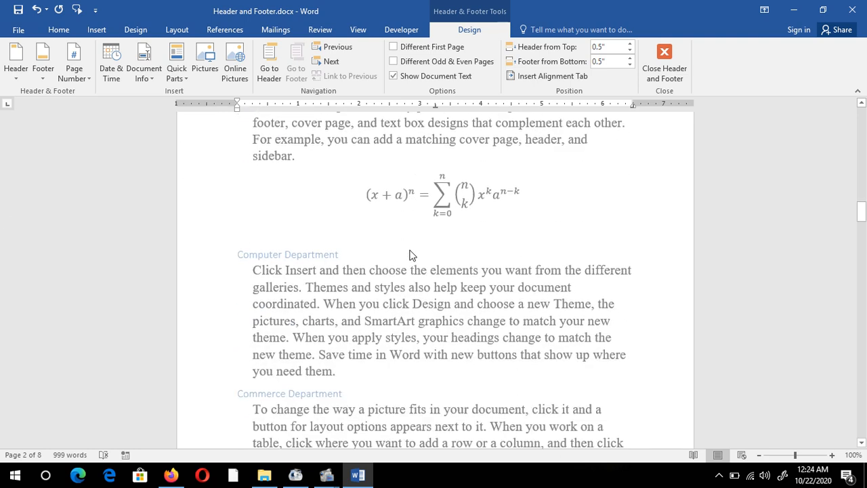
pyautogui.scroll(-15, 409, 257)
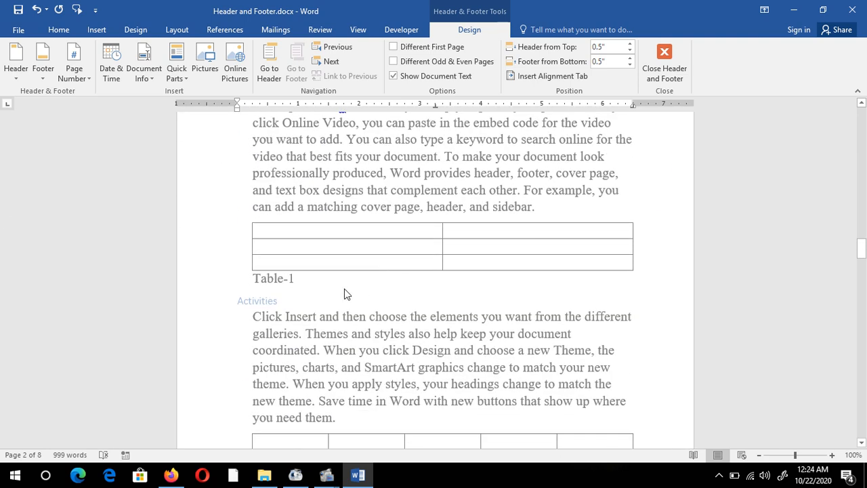
# Insert the File Path document information after the file name in the second page's footer
pyautogui.scroll(-6, 344, 294)
pyautogui.doubleClick(512, 206)
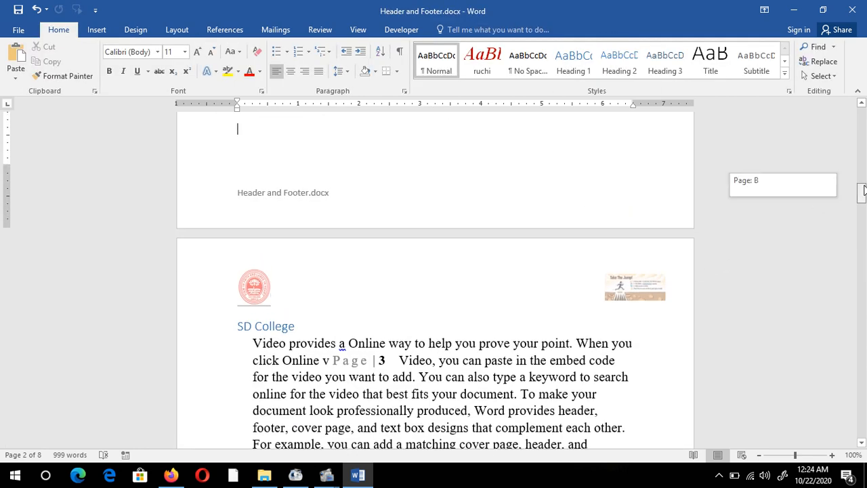
pyautogui.scroll(4, 479, 282)
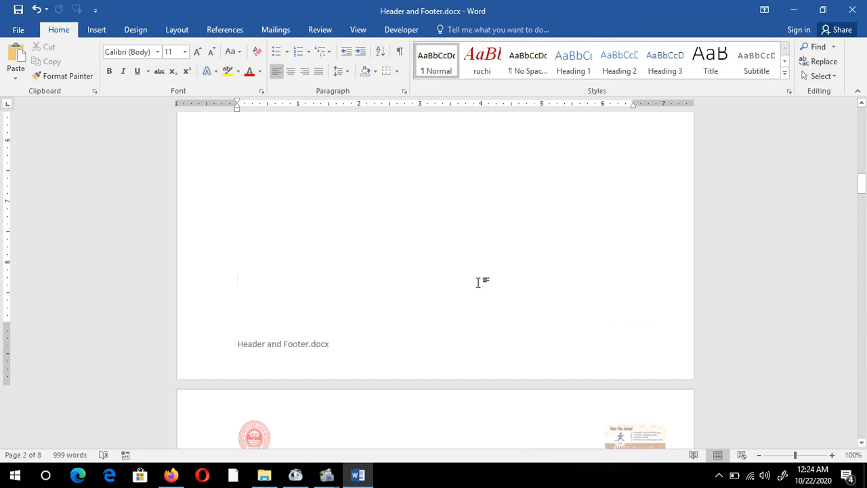
pyautogui.doubleClick(311, 347)
pyautogui.click(336, 347)
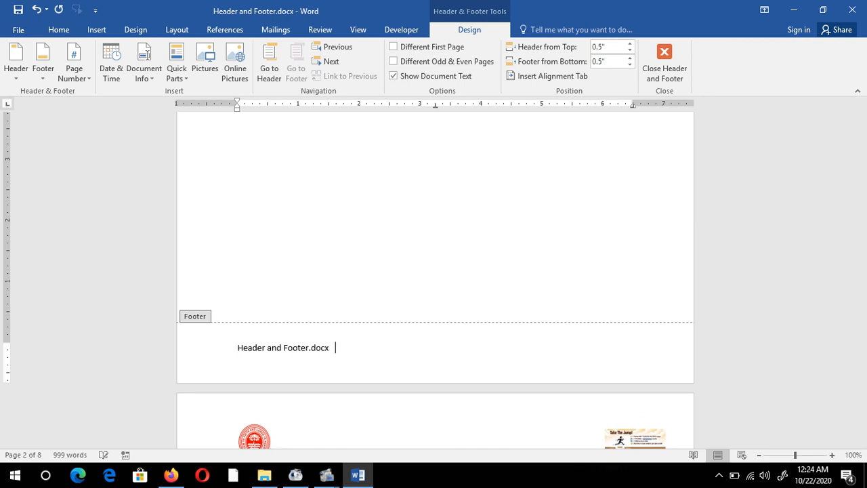
pyautogui.click(148, 80)
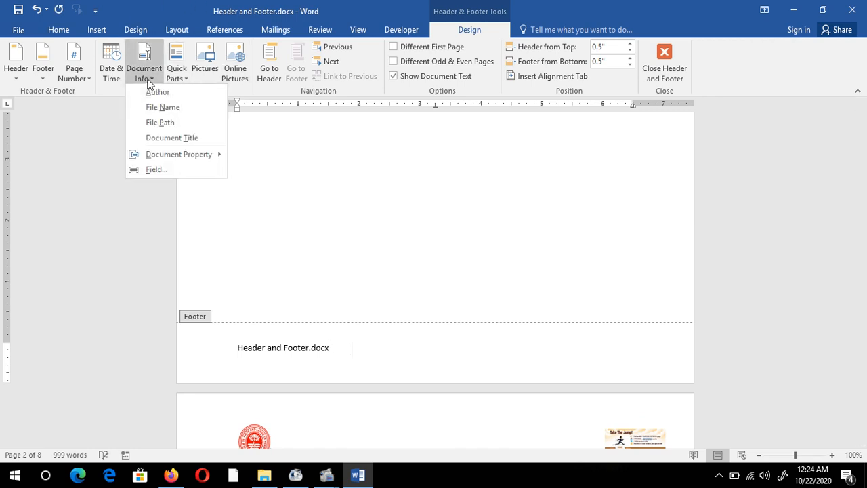
pyautogui.click(169, 123)
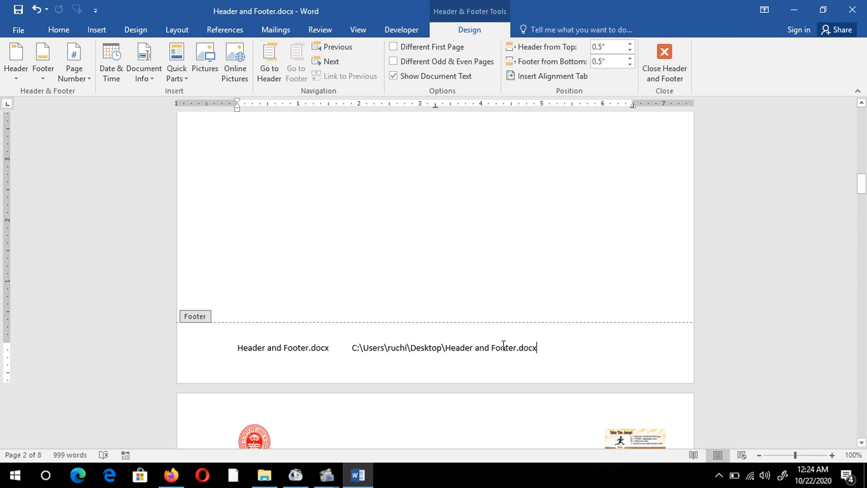
# Insert the Document Title field after the file path in the footer and set its text to "Word-Course"
pyautogui.click(149, 80)
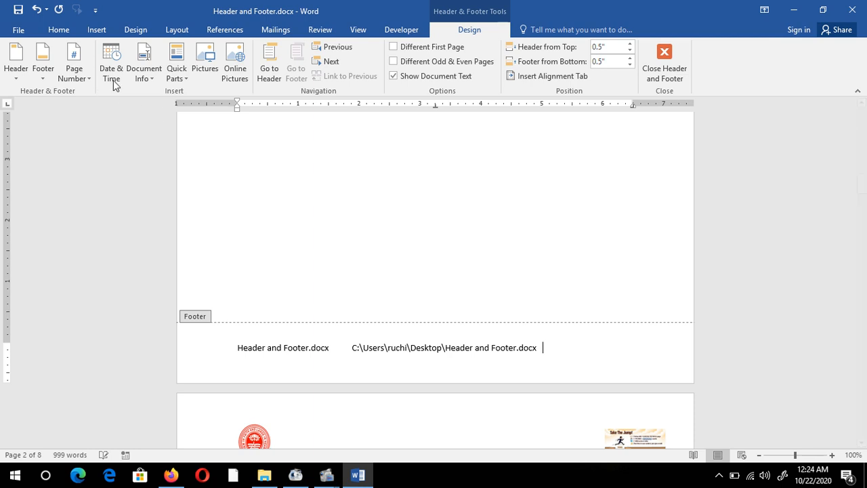
pyautogui.click(148, 72)
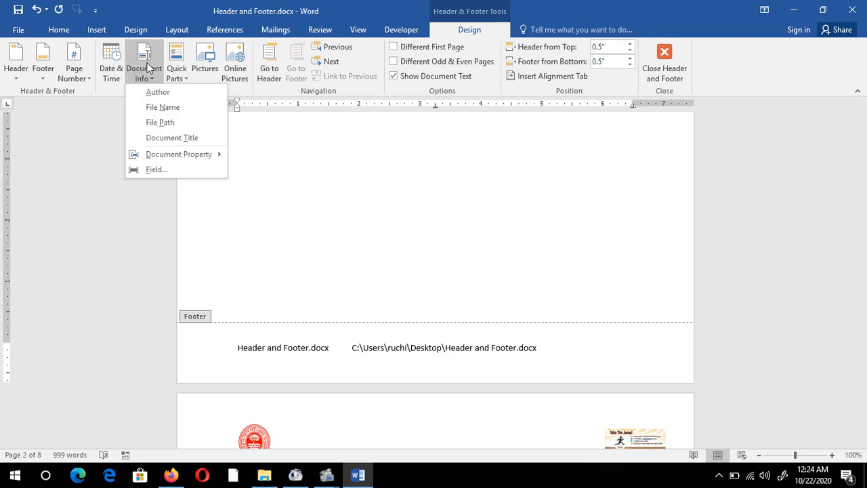
pyautogui.click(190, 138)
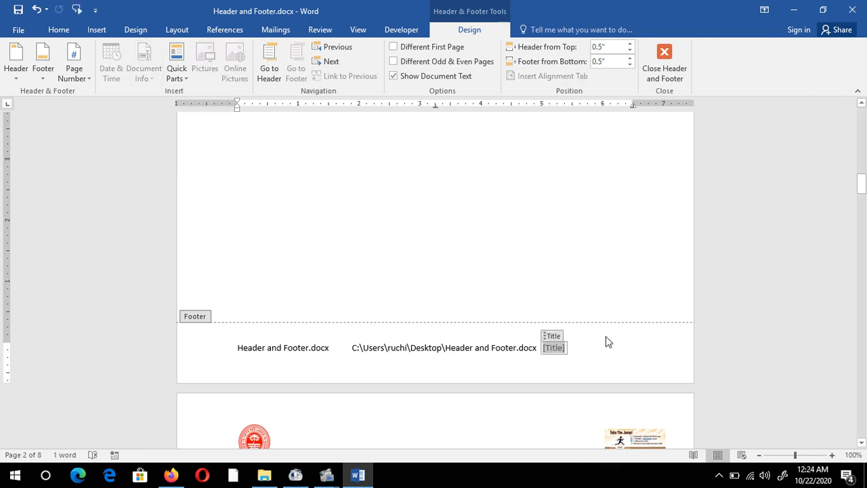
pyautogui.write('Wo')
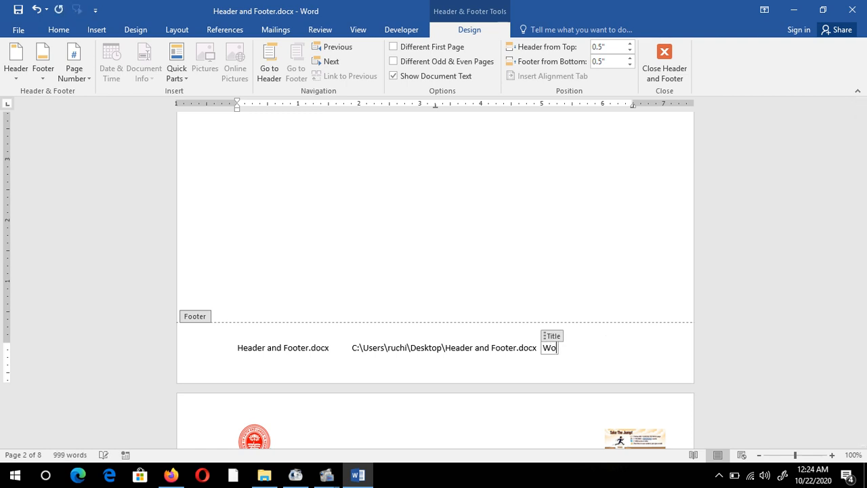
pyautogui.write('rd-Course')
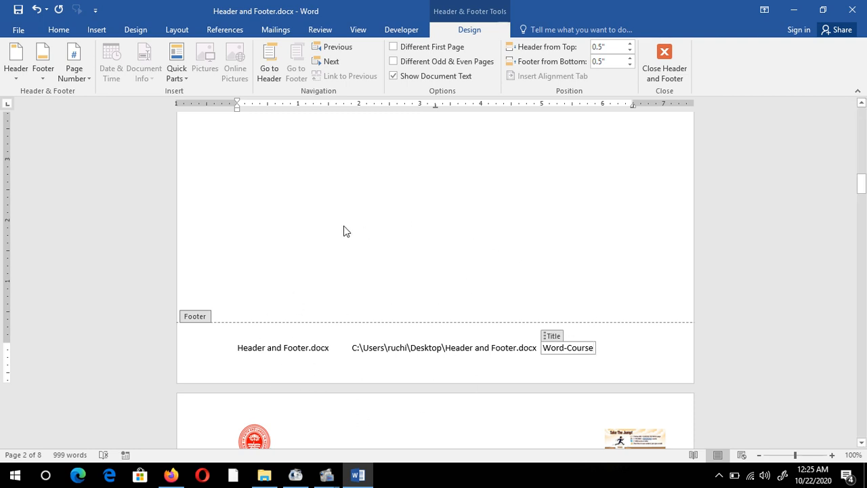
# Select the whole footer line and look at the Quick Parts and AutoText choices without applying any
pyautogui.doubleClick(257, 168)
pyautogui.doubleClick(321, 348)
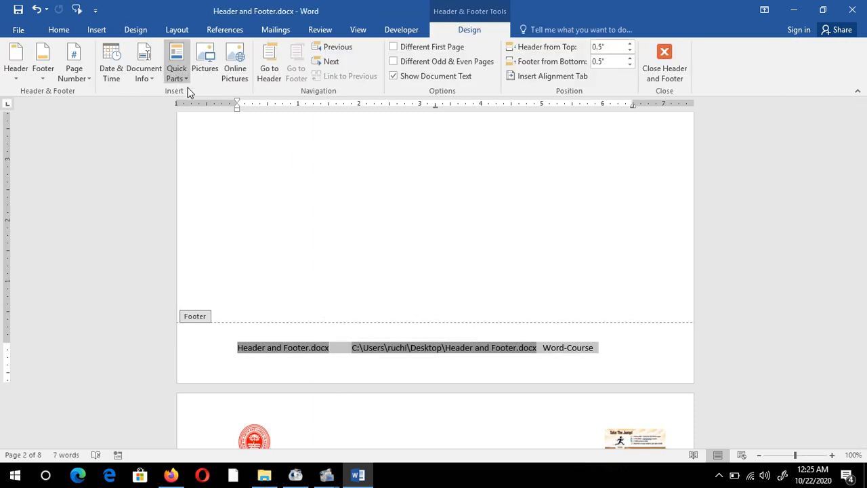
pyautogui.click(187, 76)
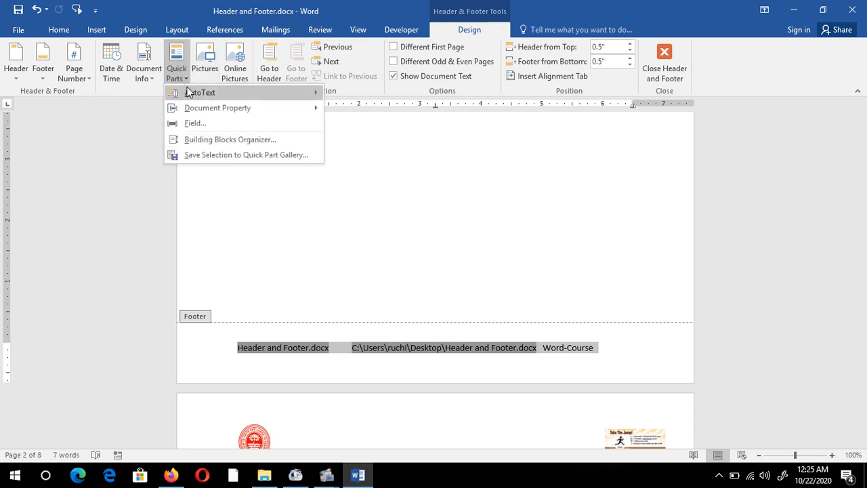
pyautogui.moveTo(204, 96)
pyautogui.click(248, 242)
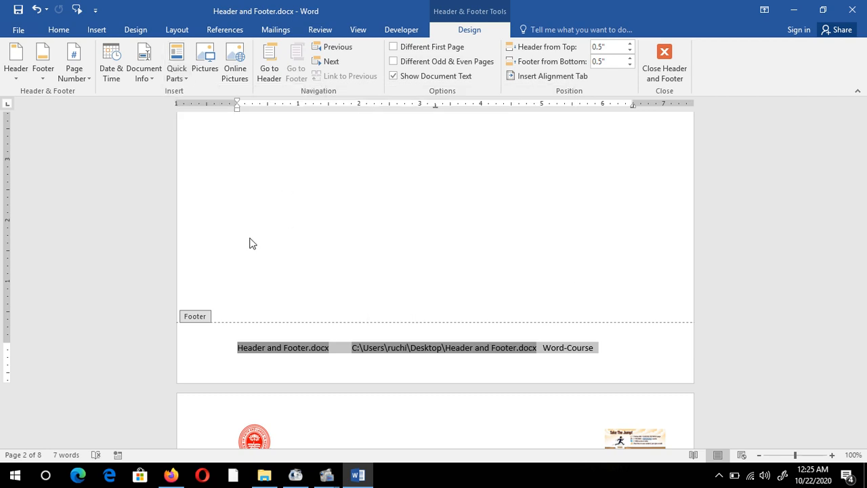
# Leave footer editing and place the cursor in the title on the first page
pyautogui.scroll(3, 741, 201)
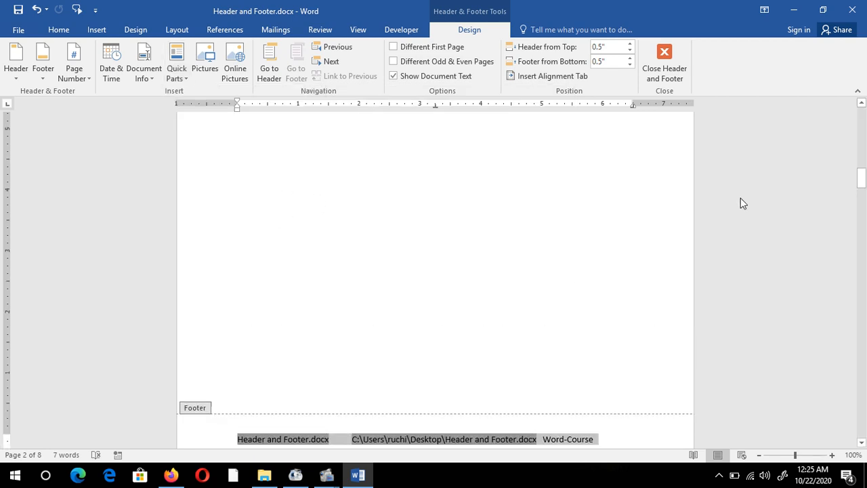
pyautogui.moveTo(865, 182); pyautogui.dragTo(861, 119)
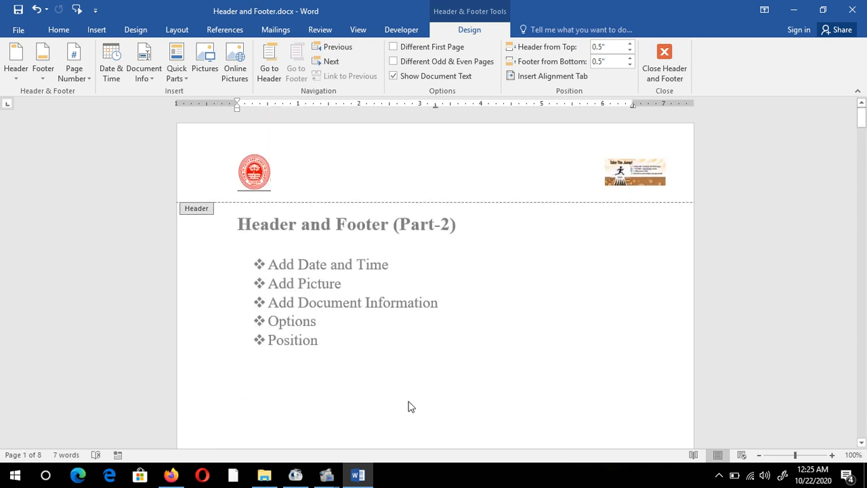
pyautogui.doubleClick(410, 407)
pyautogui.moveTo(861, 176); pyautogui.dragTo(861, 118)
pyautogui.click(270, 224)
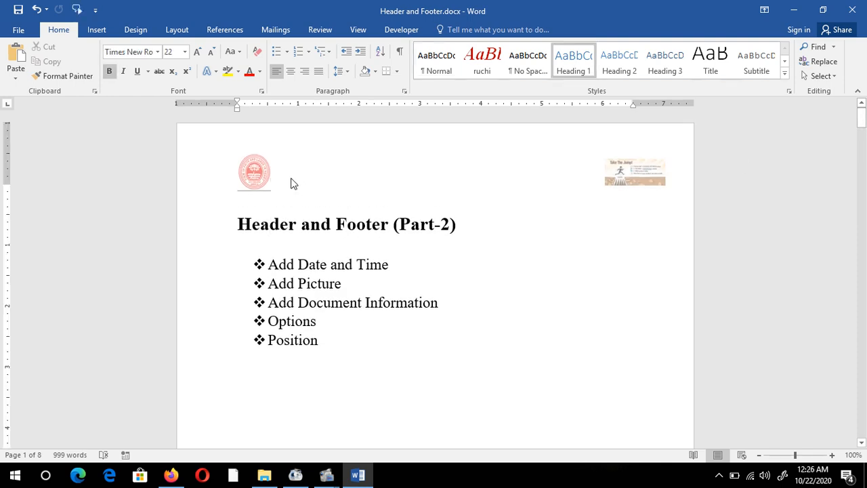
# Open the first page's header for editing and turn on the Different First Page option
pyautogui.doubleClick(290, 184)
pyautogui.click(287, 179)
pyautogui.click(279, 173)
pyautogui.doubleClick(280, 173)
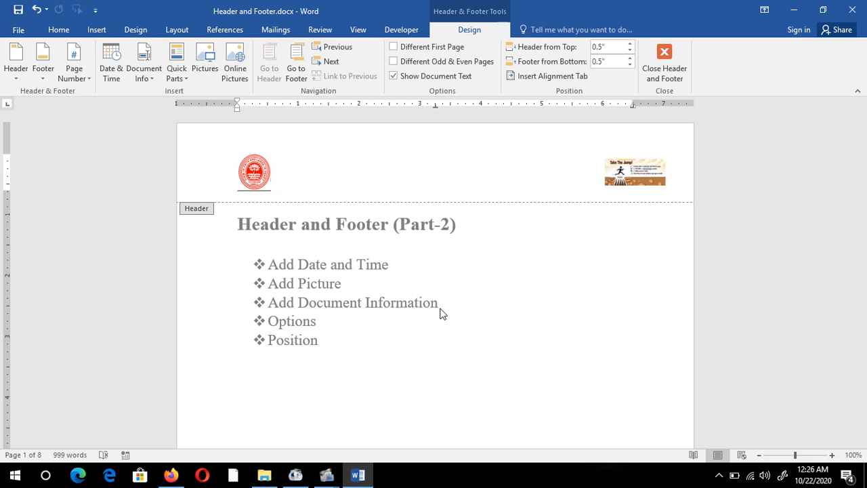
pyautogui.click(393, 47)
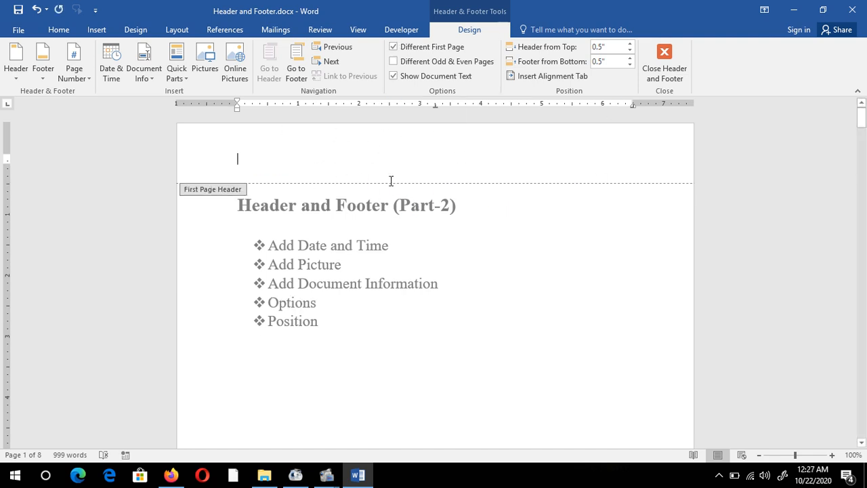
# Compare the first page's header and footer with the second page's header, both during and outside header editing
pyautogui.scroll(-10, 450, 258)
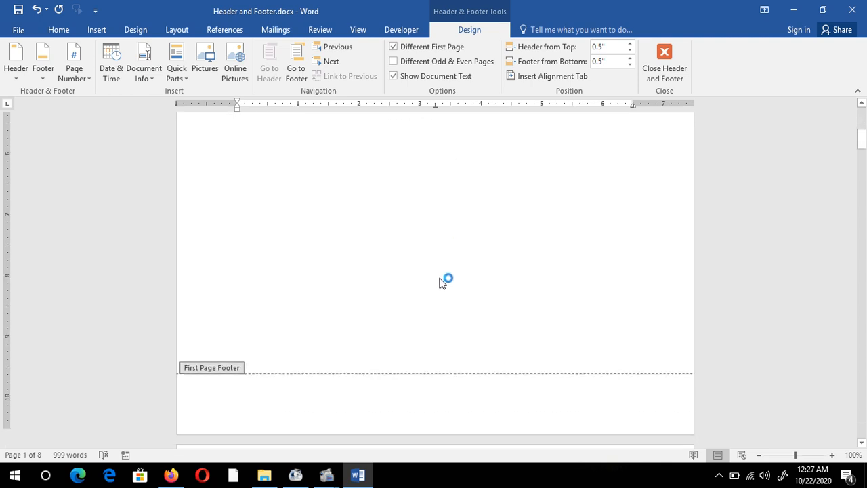
pyautogui.scroll(-3, 440, 281)
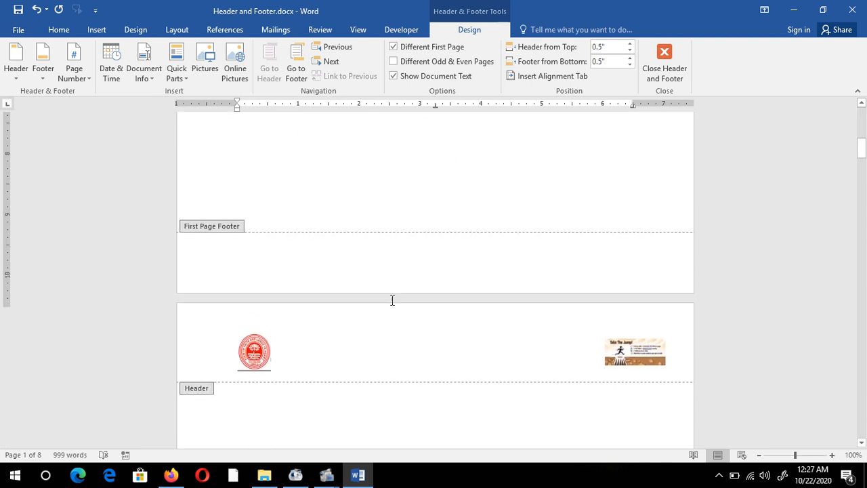
pyautogui.moveTo(863, 148); pyautogui.dragTo(858, 88)
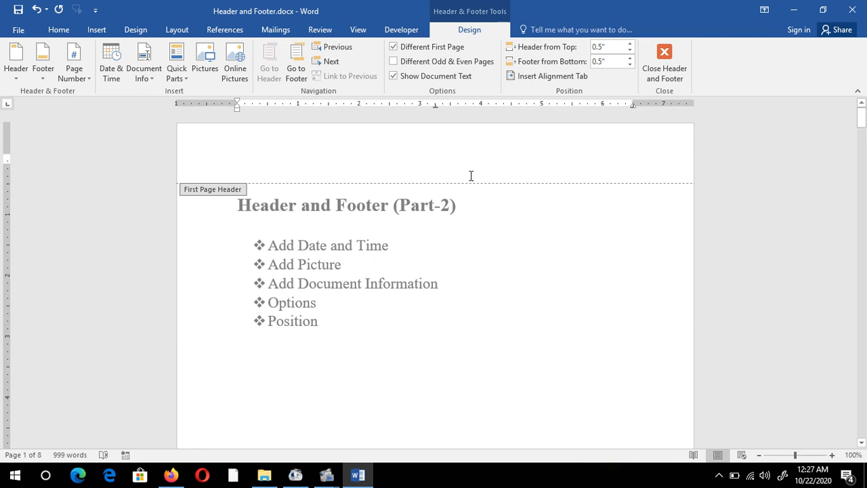
pyautogui.doubleClick(453, 245)
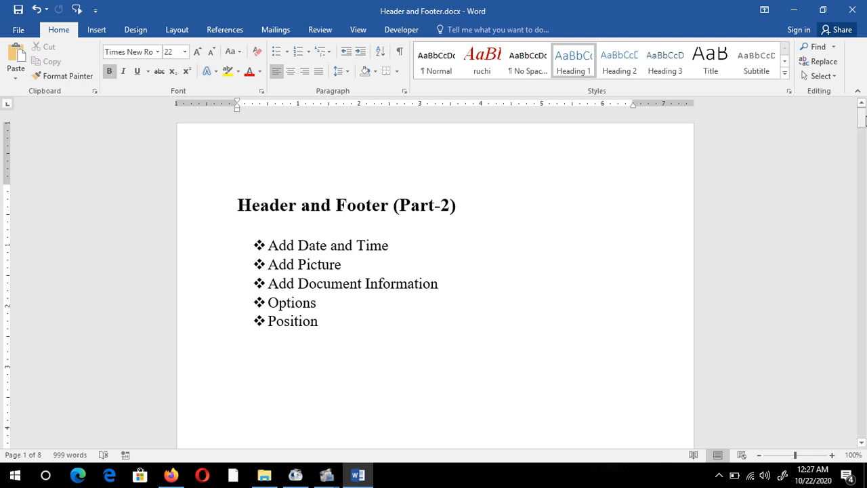
pyautogui.moveTo(865, 120); pyautogui.dragTo(863, 118)
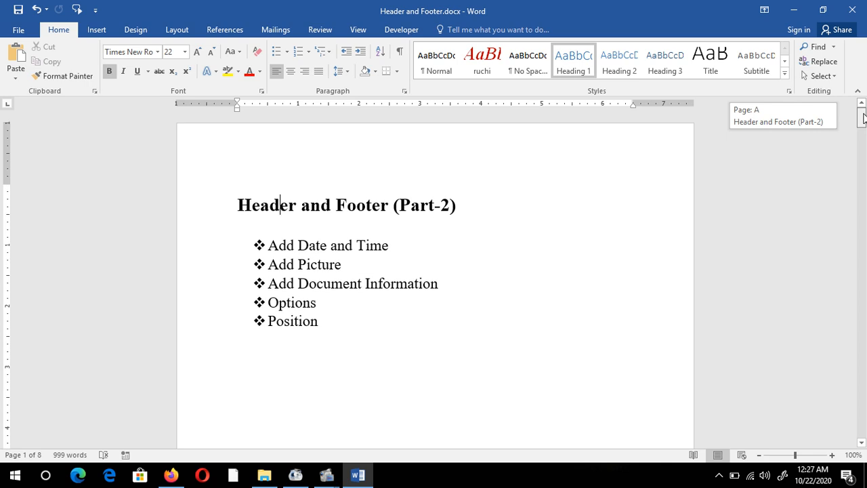
pyautogui.moveTo(864, 119); pyautogui.dragTo(861, 159)
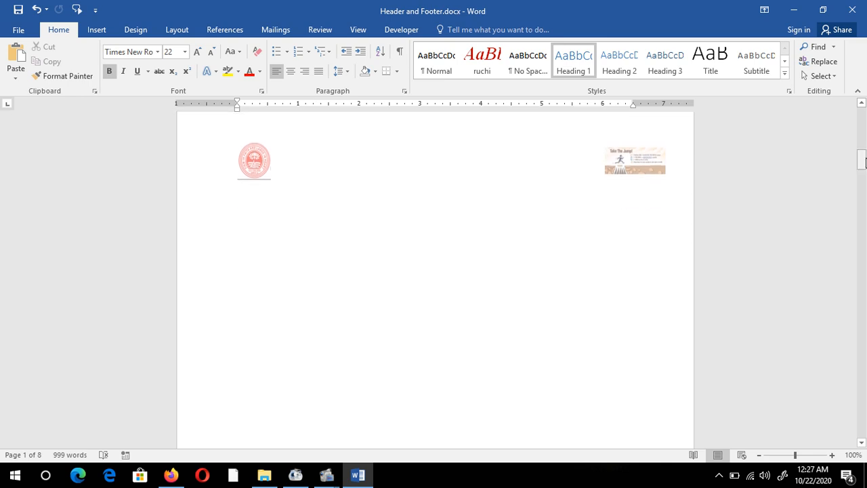
pyautogui.click(566, 190)
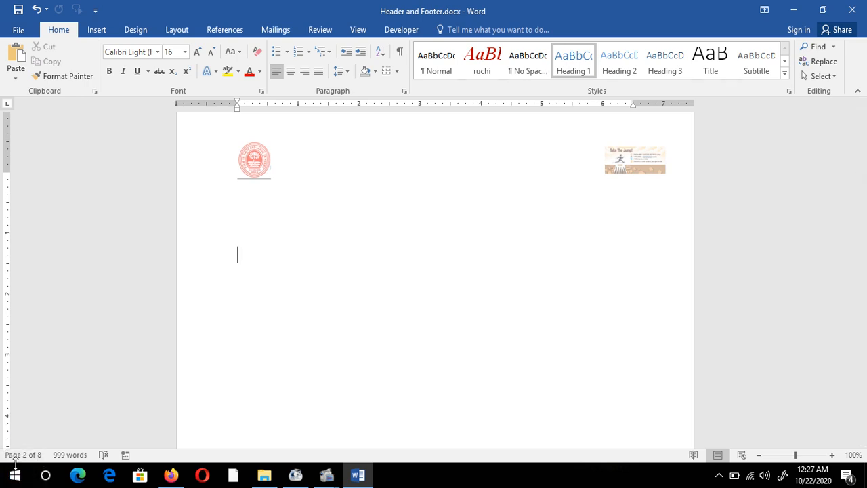
# Reopen the first page's header, turn on Different Odd & Even Pages, and check the second page's even page header
pyautogui.moveTo(861, 170)
pyautogui.mouseDown()
pyautogui.moveTo(863, 330)
pyautogui.moveTo(861, 166)
pyautogui.mouseUp()
pyautogui.doubleClick(368, 140)
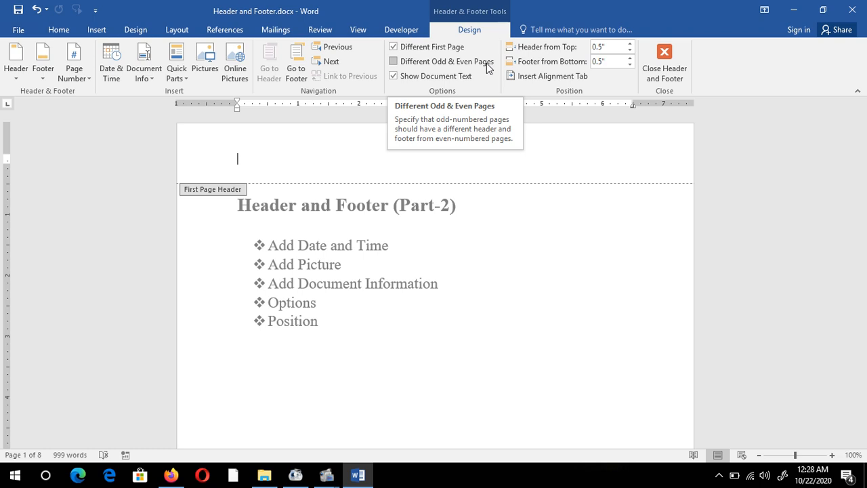
pyautogui.click(393, 63)
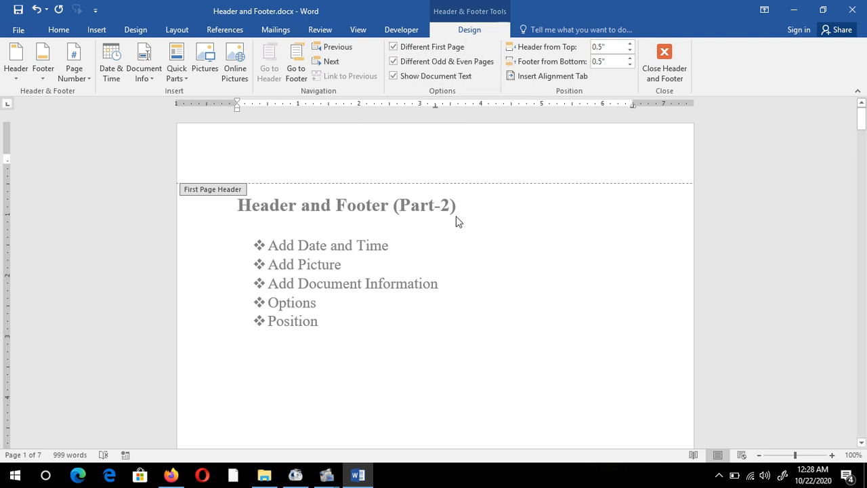
pyautogui.scroll(-1, 457, 217)
pyautogui.scroll(1, 348, 141)
pyautogui.scroll(-8, 395, 234)
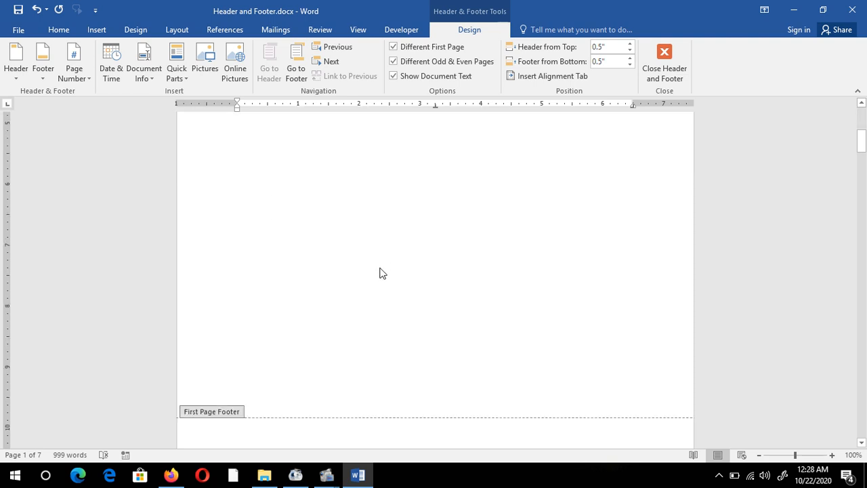
pyautogui.scroll(-5, 379, 285)
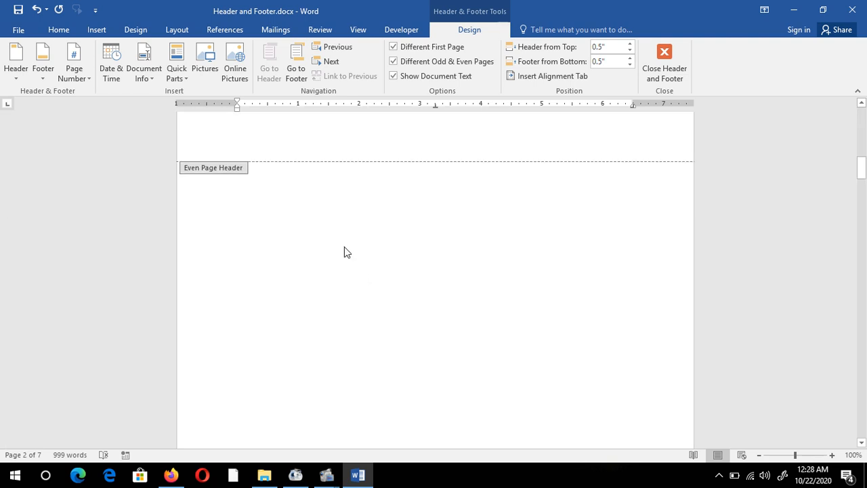
pyautogui.scroll(1, 345, 250)
pyautogui.scroll(-2, 345, 250)
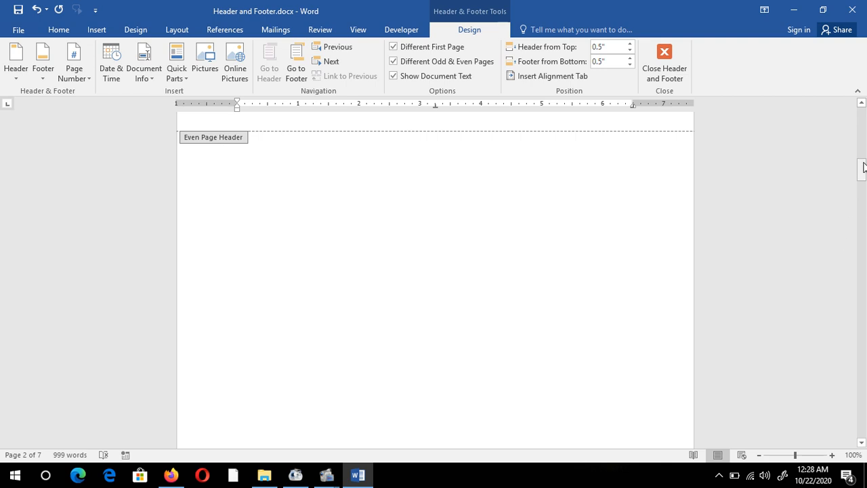
pyautogui.moveTo(862, 167); pyautogui.dragTo(861, 160)
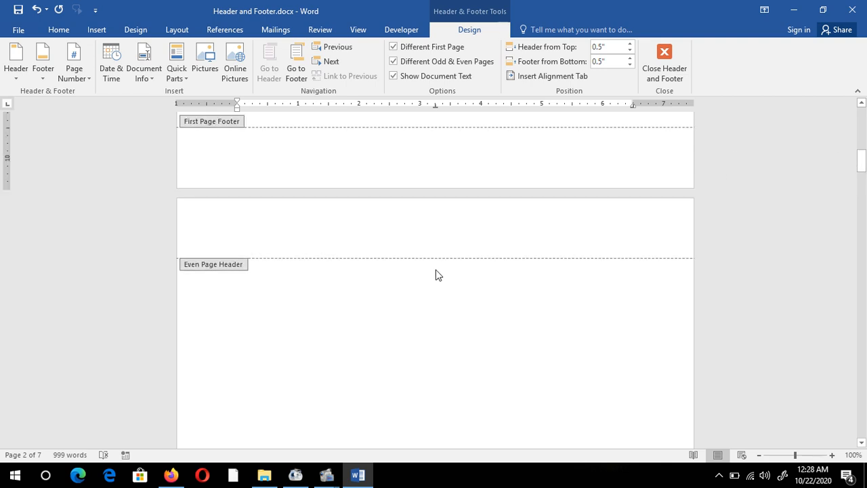
# Enter "Microsoft Word Professional Course" in the even page header on the second page
pyautogui.click(323, 215)
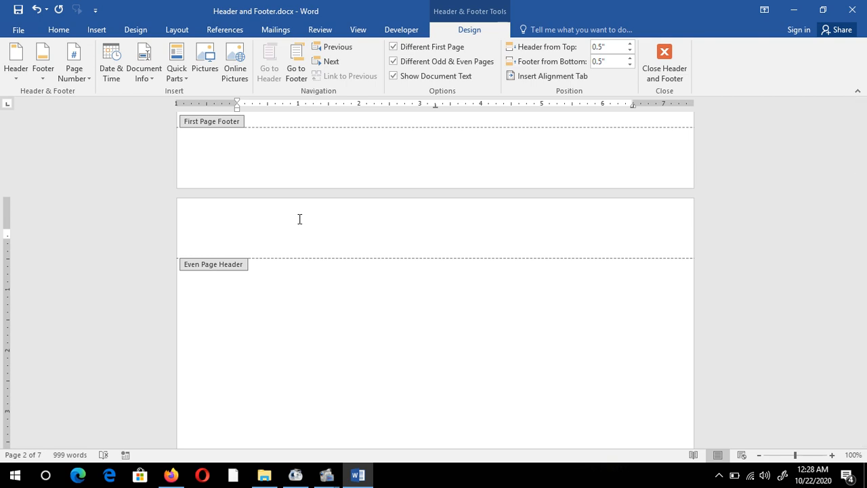
pyautogui.write('M')
pyautogui.write('icrosoft Word Professional Course')
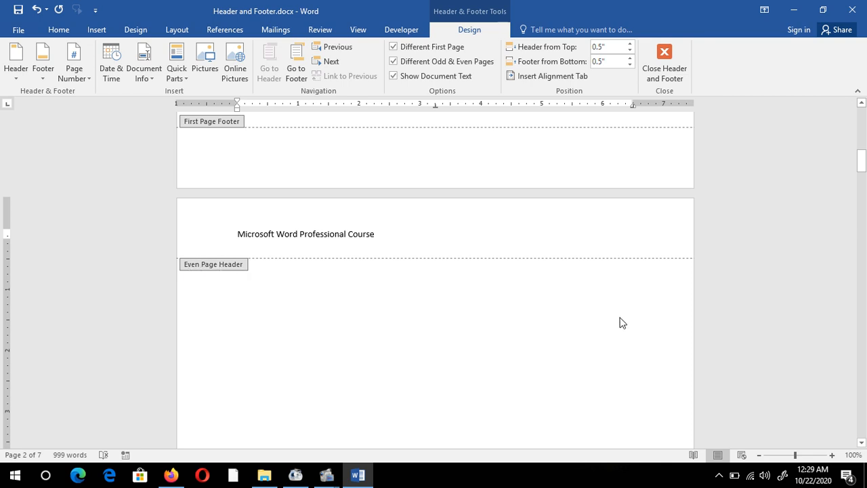
# Insert a centered, bracketed page number with a horizontal line at the page bottom in the second page's even page footer
pyautogui.moveTo(861, 165); pyautogui.dragTo(862, 120)
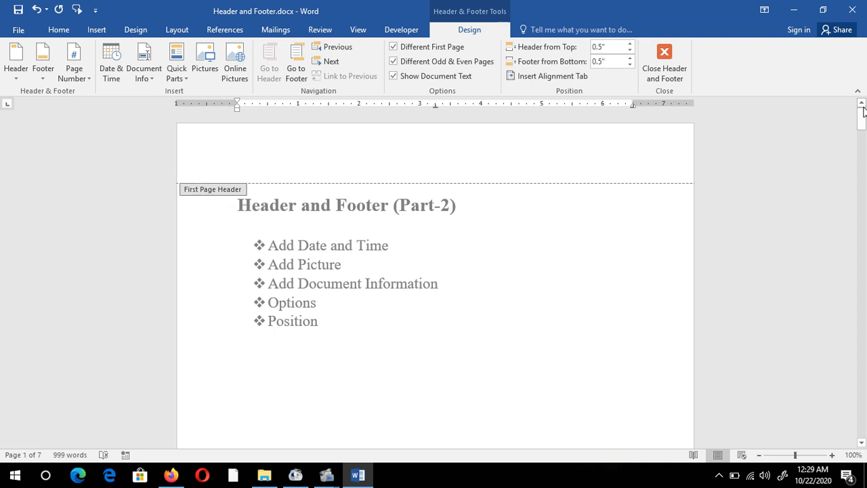
pyautogui.moveTo(861, 119); pyautogui.dragTo(854, 197)
pyautogui.click(288, 357)
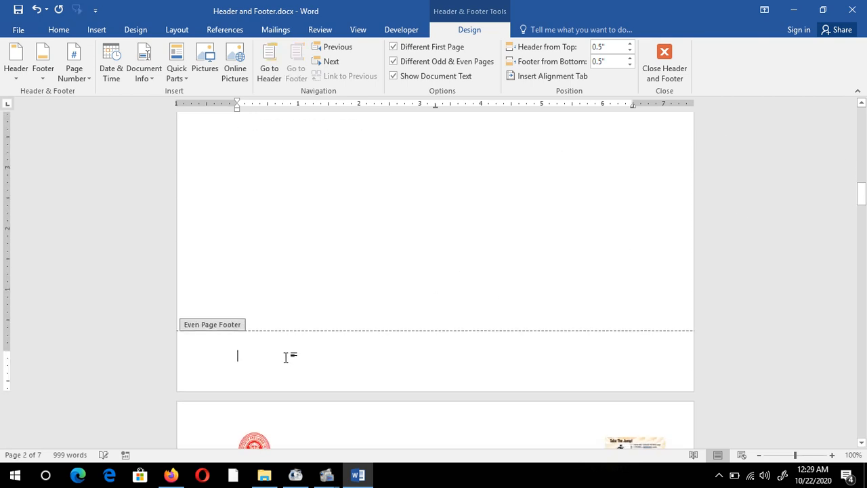
pyautogui.click(74, 68)
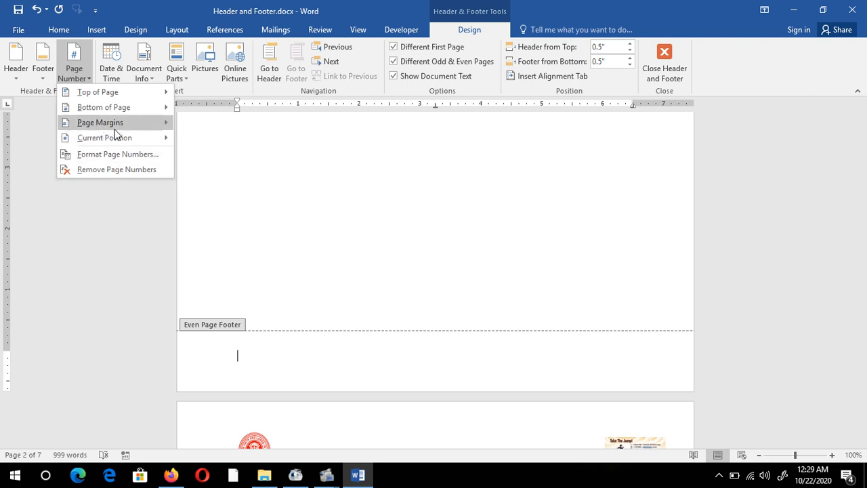
pyautogui.moveTo(119, 115)
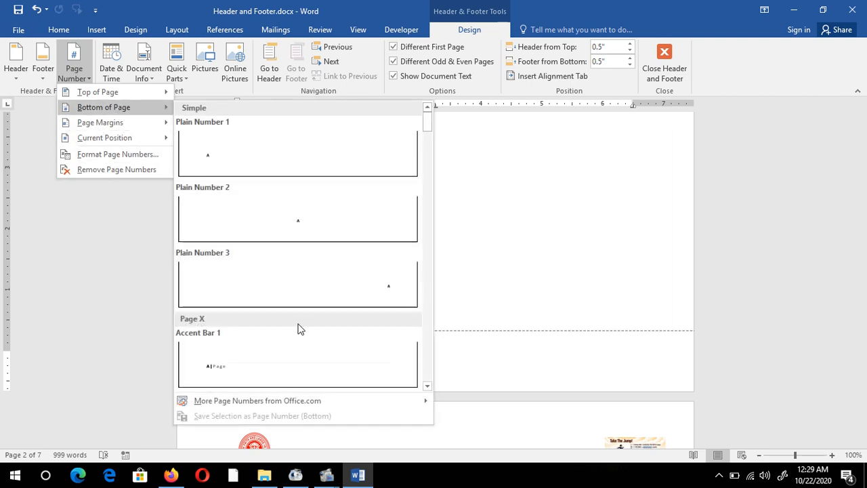
pyautogui.scroll(-5, 300, 330)
pyautogui.click(309, 278)
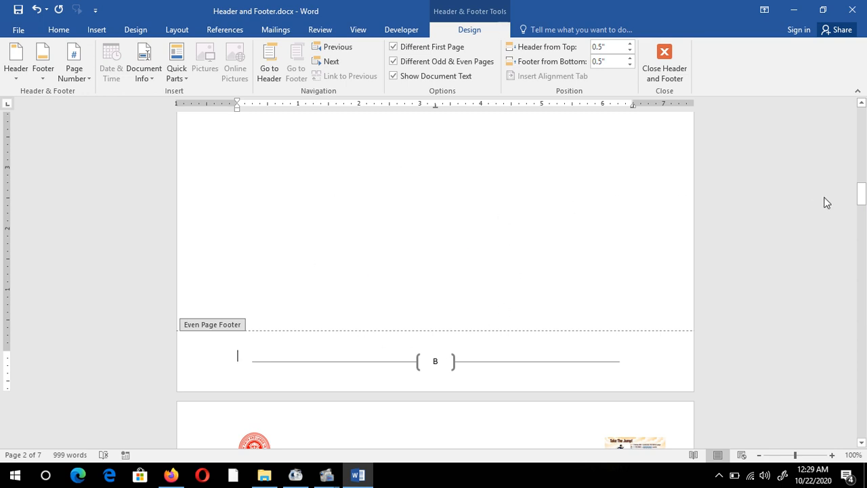
# Compare the odd and even page headers and footers from the third page through the end of the document
pyautogui.moveTo(862, 194); pyautogui.dragTo(863, 216)
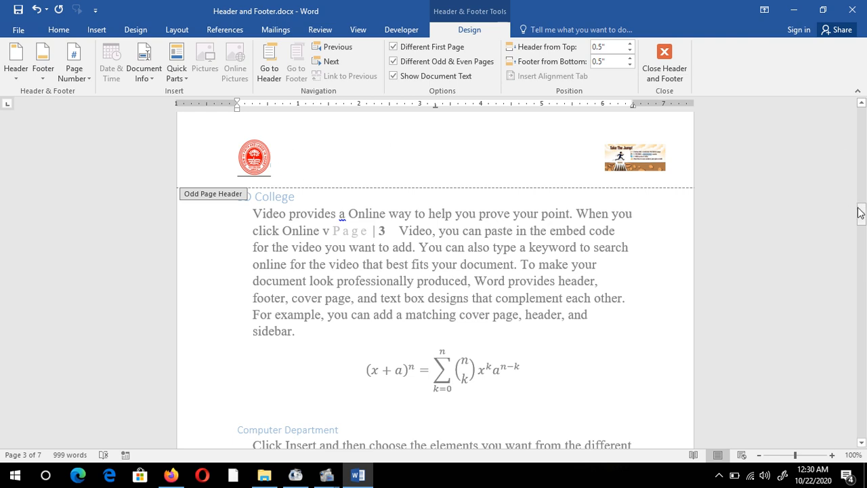
pyautogui.moveTo(861, 213); pyautogui.dragTo(862, 245)
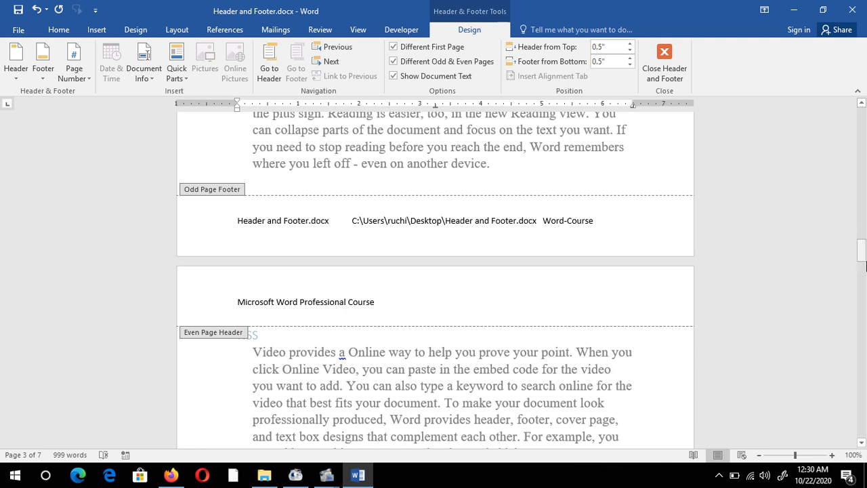
pyautogui.moveTo(863, 252)
pyautogui.mouseDown()
pyautogui.moveTo(862, 196)
pyautogui.moveTo(864, 266)
pyautogui.mouseUp()
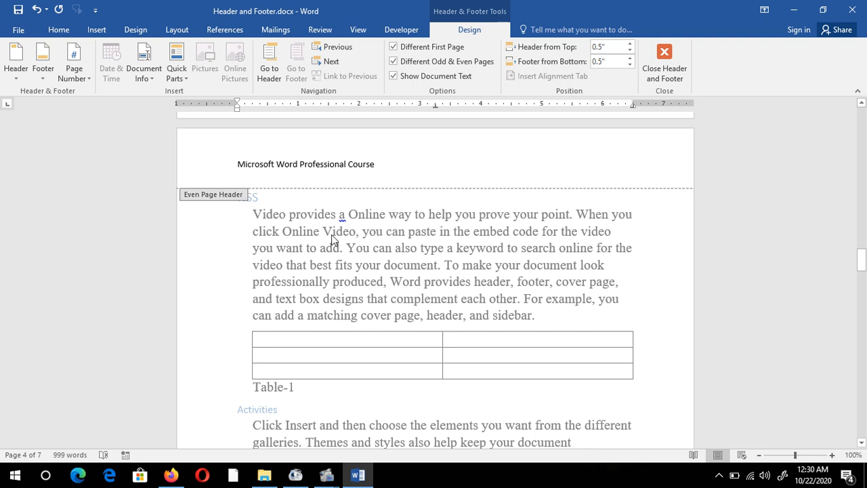
pyautogui.click(198, 165)
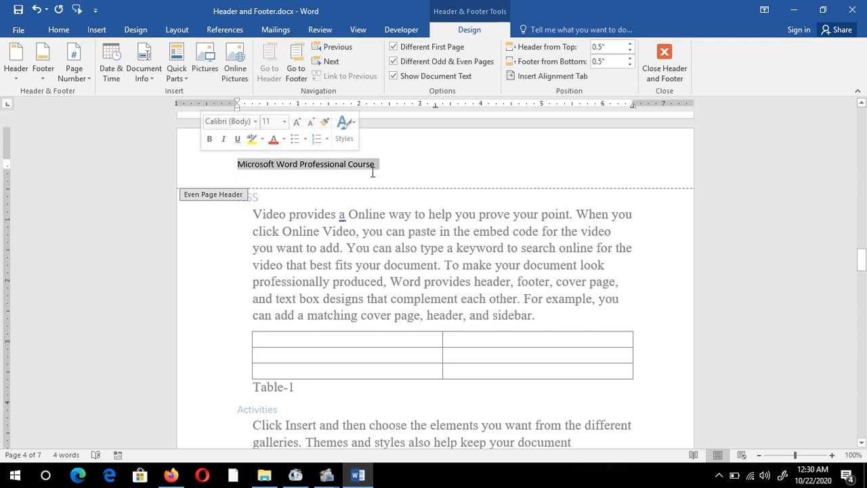
pyautogui.moveTo(861, 261); pyautogui.dragTo(864, 394)
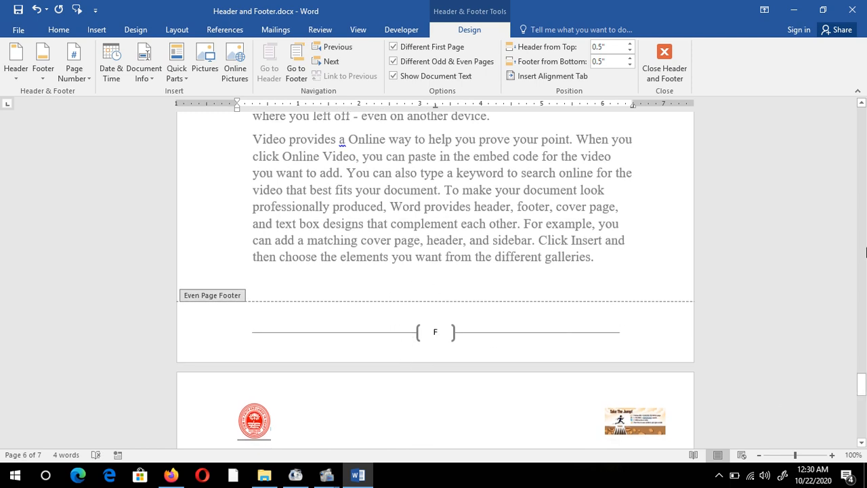
pyautogui.moveTo(861, 385); pyautogui.dragTo(861, 116)
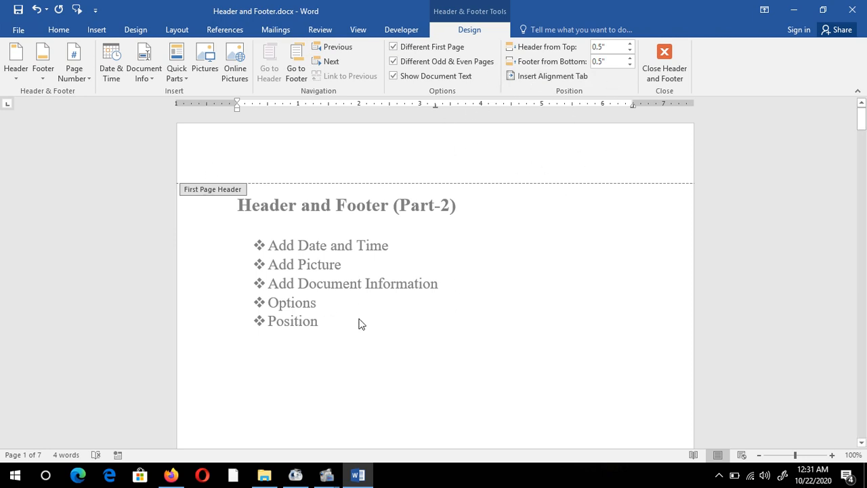
# Place the cursor in the first page's header and set the header's distance from the top of the page to 1"
pyautogui.moveTo(861, 144); pyautogui.dragTo(842, 82)
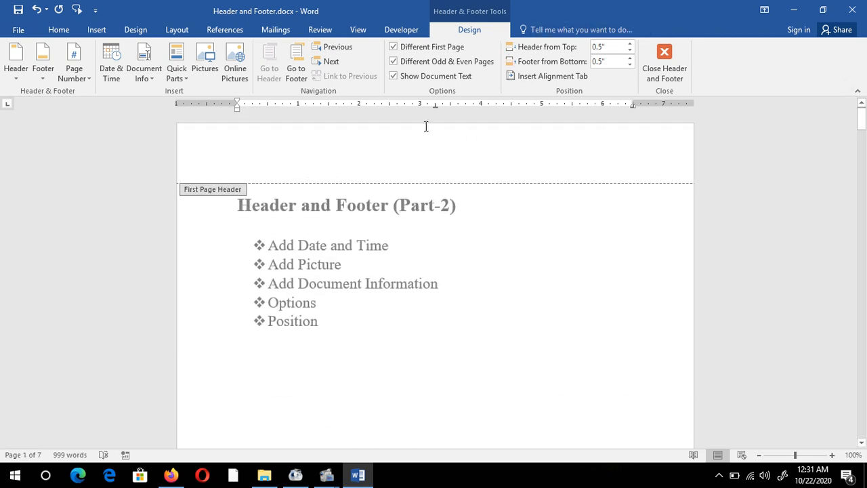
pyautogui.click(376, 156)
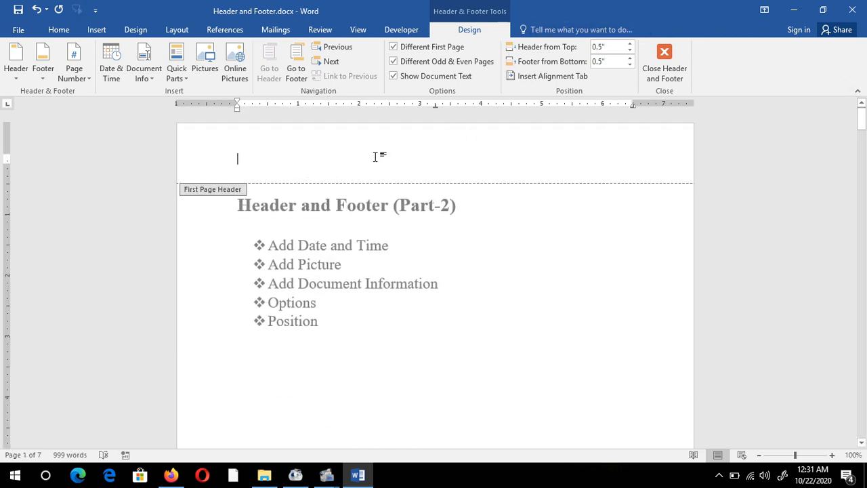
pyautogui.click(629, 47)
pyautogui.click(629, 47)
pyautogui.click(629, 46)
pyautogui.click(629, 47)
pyautogui.click(629, 47)
pyautogui.click(629, 46)
pyautogui.click(629, 47)
pyautogui.click(629, 47)
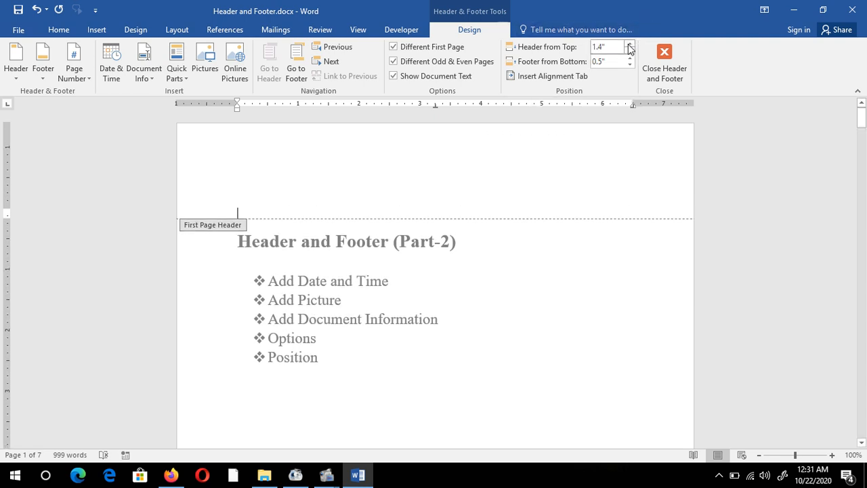
pyautogui.click(630, 47)
pyautogui.click(629, 47)
pyautogui.click(629, 53)
pyautogui.click(629, 54)
pyautogui.click(630, 53)
pyautogui.click(629, 53)
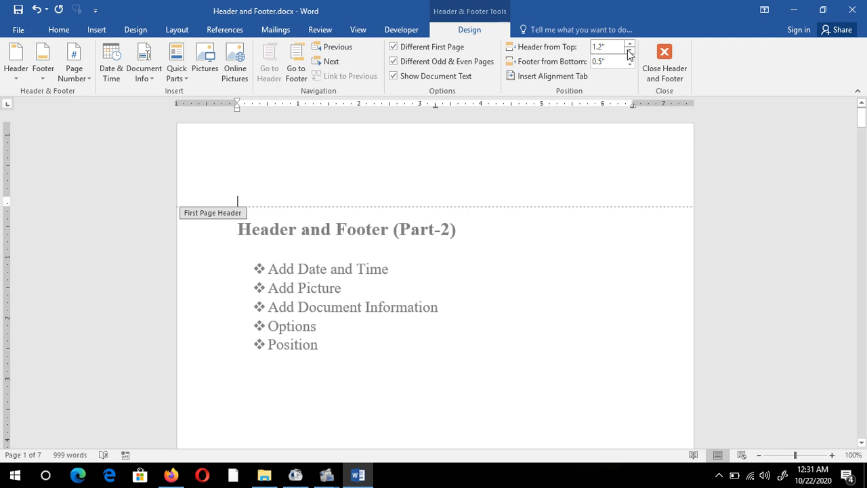
pyautogui.click(629, 53)
pyautogui.click(629, 53)
# Set the footer's distance from the bottom of the page to 1.3" and leave header and footer editing
pyautogui.scroll(-6, 603, 208)
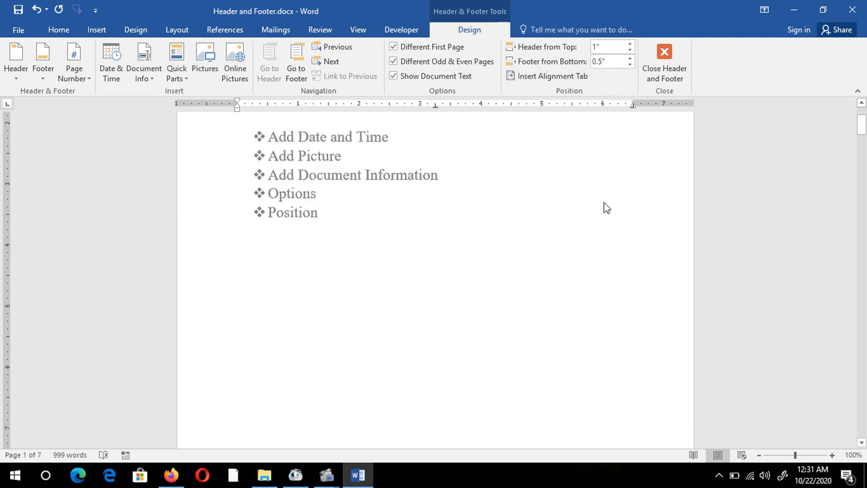
pyautogui.click(634, 60)
pyautogui.click(634, 60)
pyautogui.click(634, 60)
pyautogui.click(634, 60)
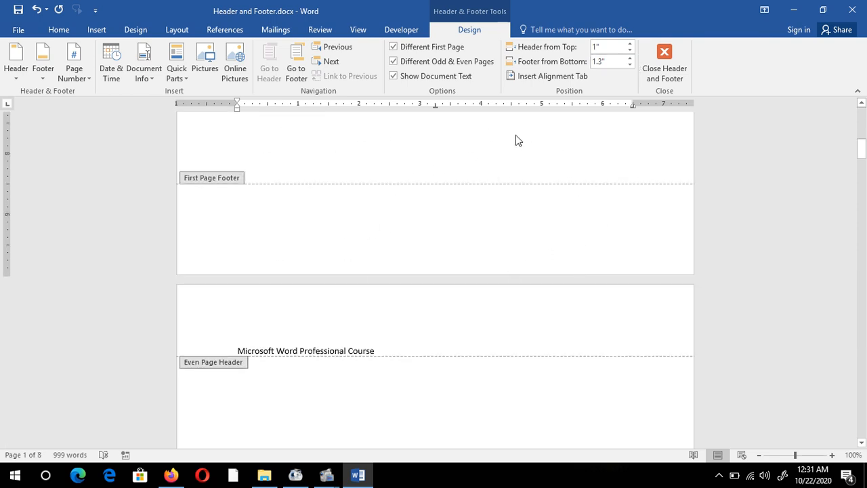
pyautogui.moveTo(866, 138); pyautogui.dragTo(864, 119)
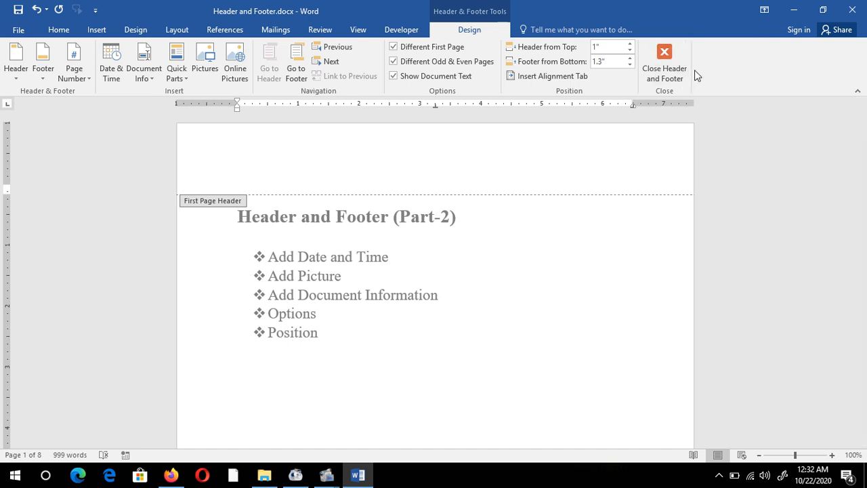
pyautogui.click(667, 47)
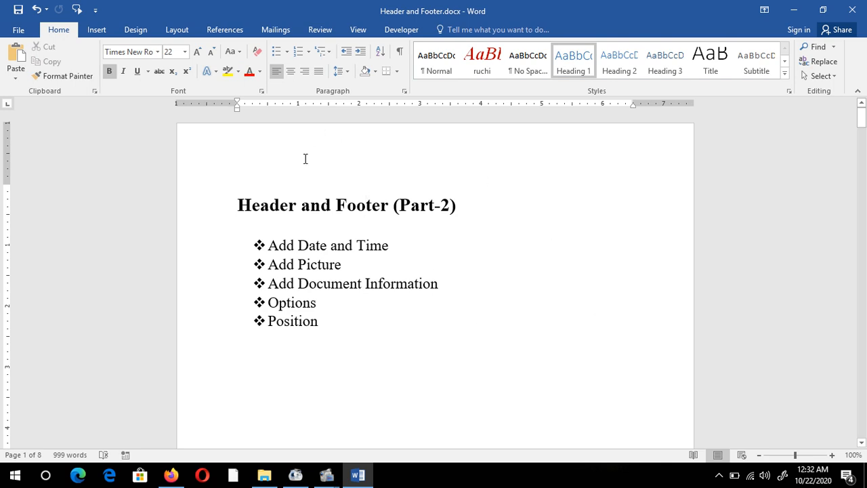
# End the bulleted list after "Position" on the first page and start an empty unbulleted paragraph below it
pyautogui.click(335, 321)
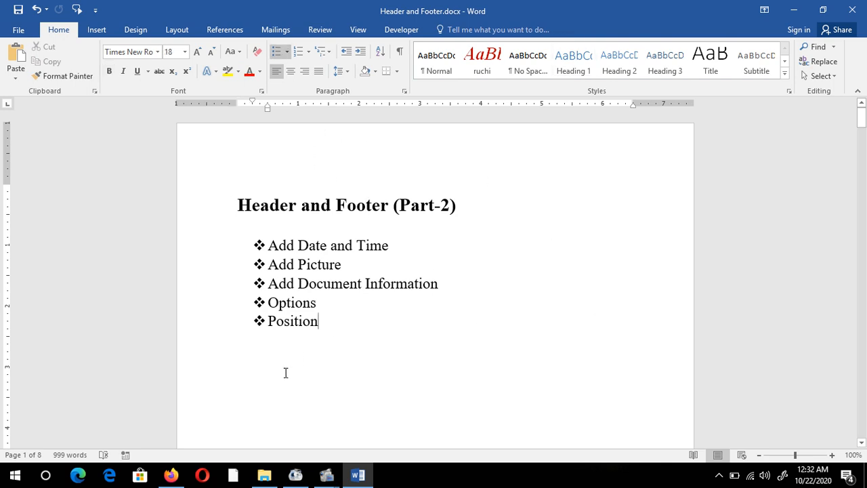
pyautogui.press('Return')
pyautogui.press('Return')
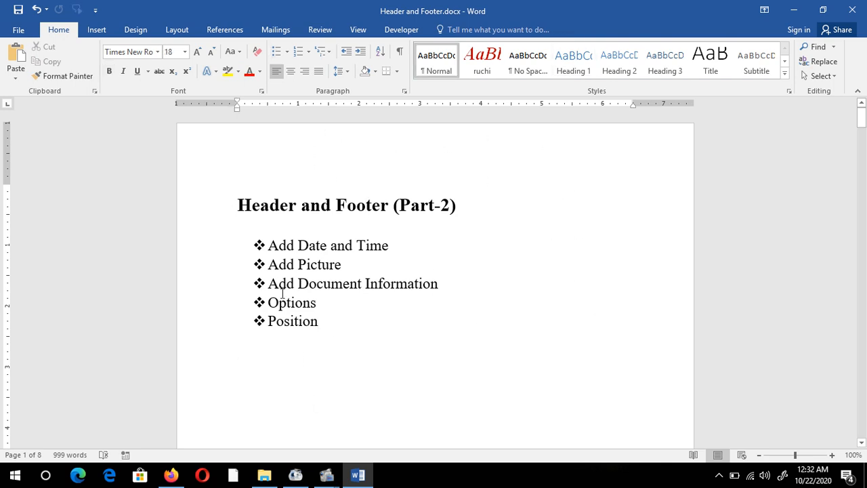
pyautogui.scroll(-2, 557, 312)
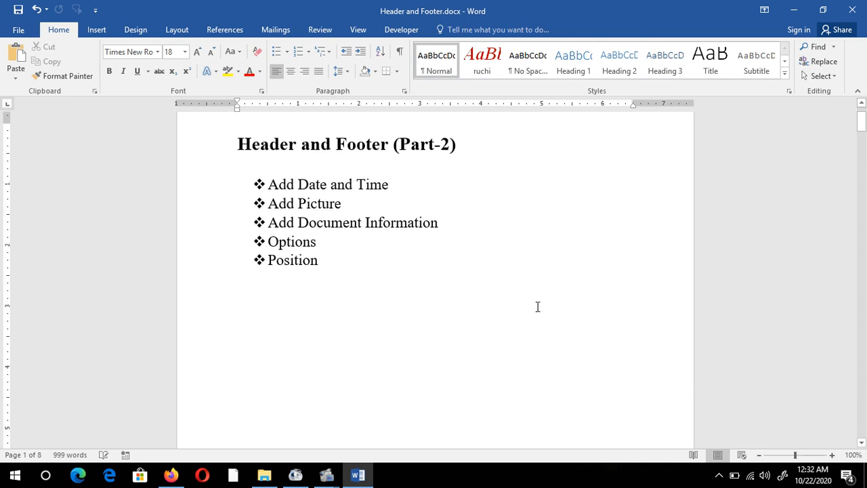
pyautogui.scroll(2, 537, 307)
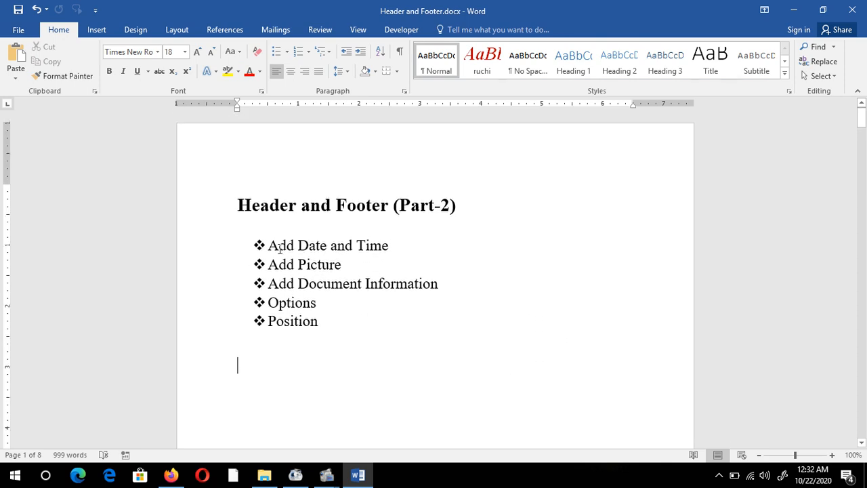